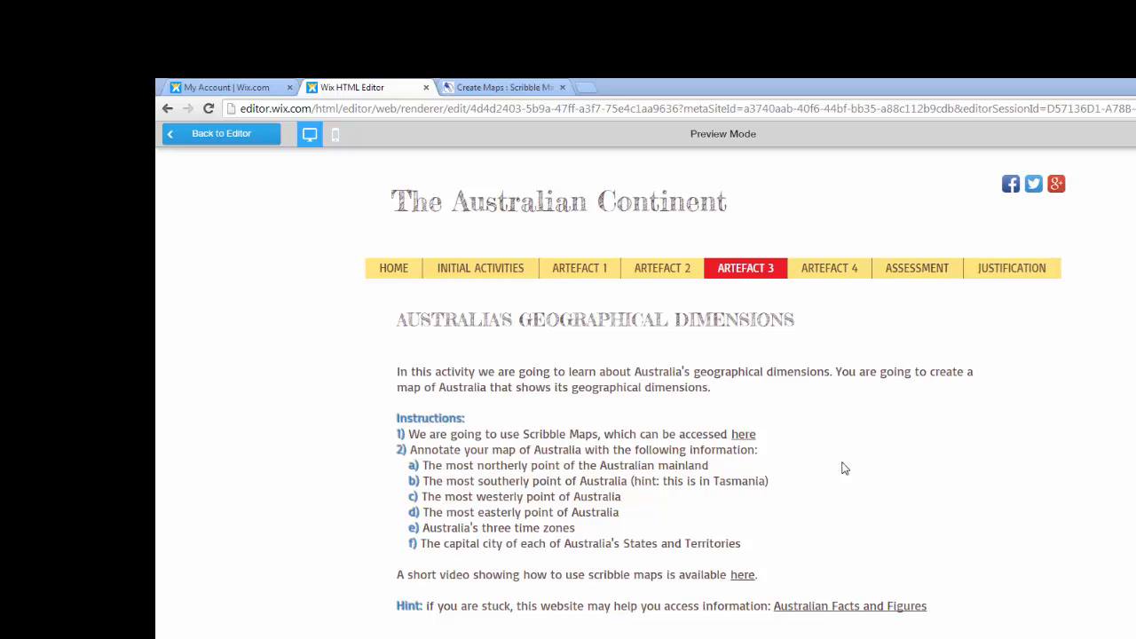
Open Scribble Maps from the activity instructions, start creating a map and dismiss the recent maps window.
left_click(742, 434)
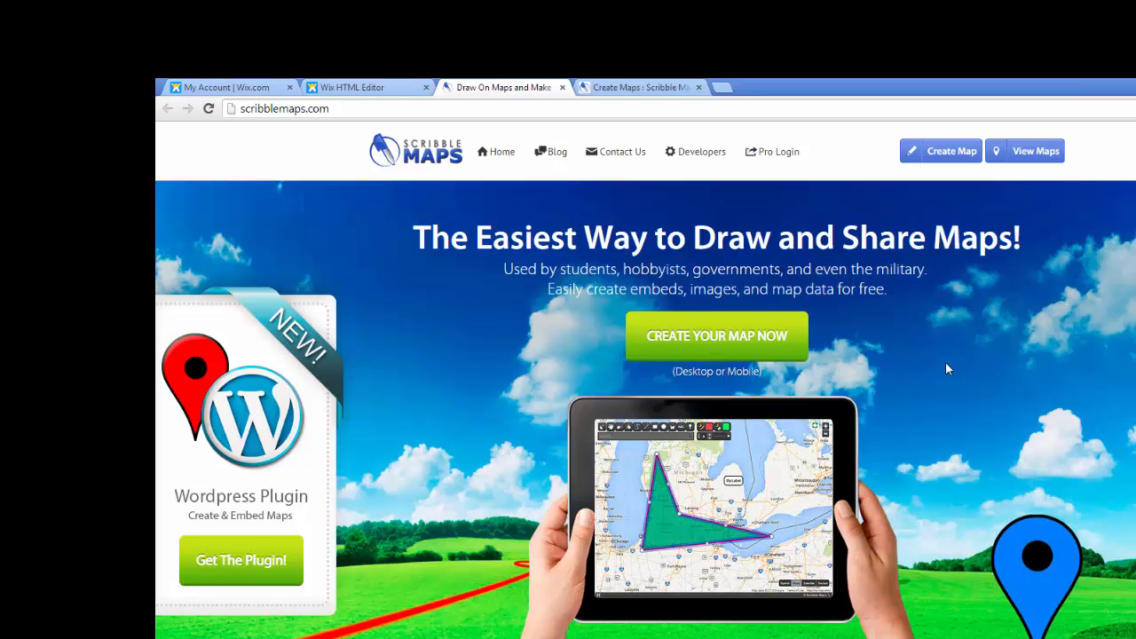
left_click(948, 153)
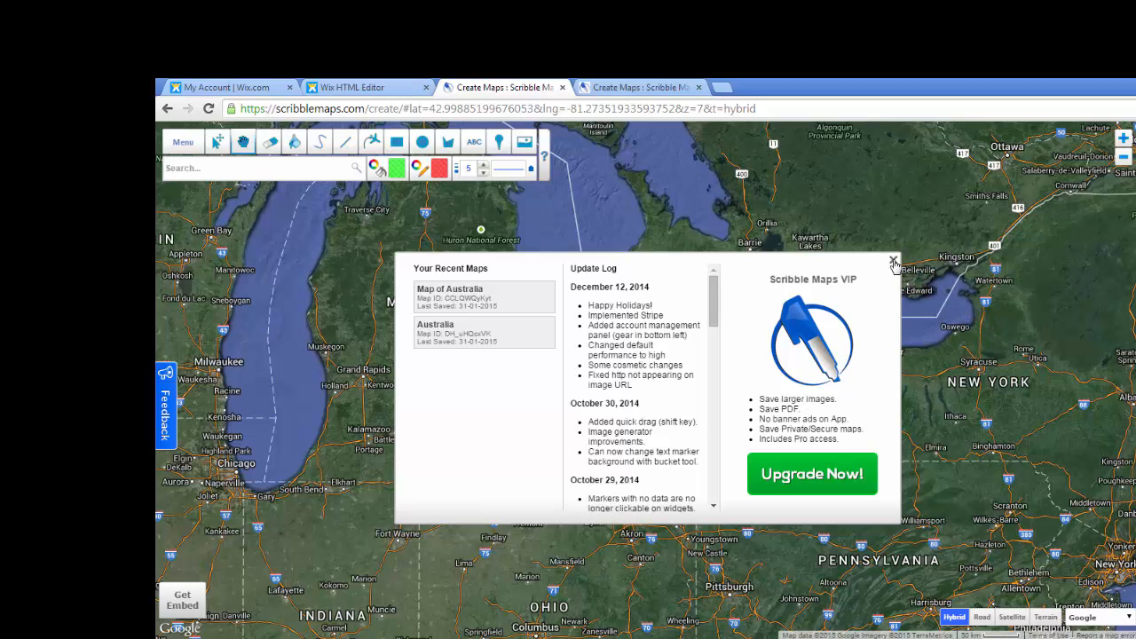
left_click(894, 261)
Search the map for Australia and show the whole continent.
left_click(267, 168)
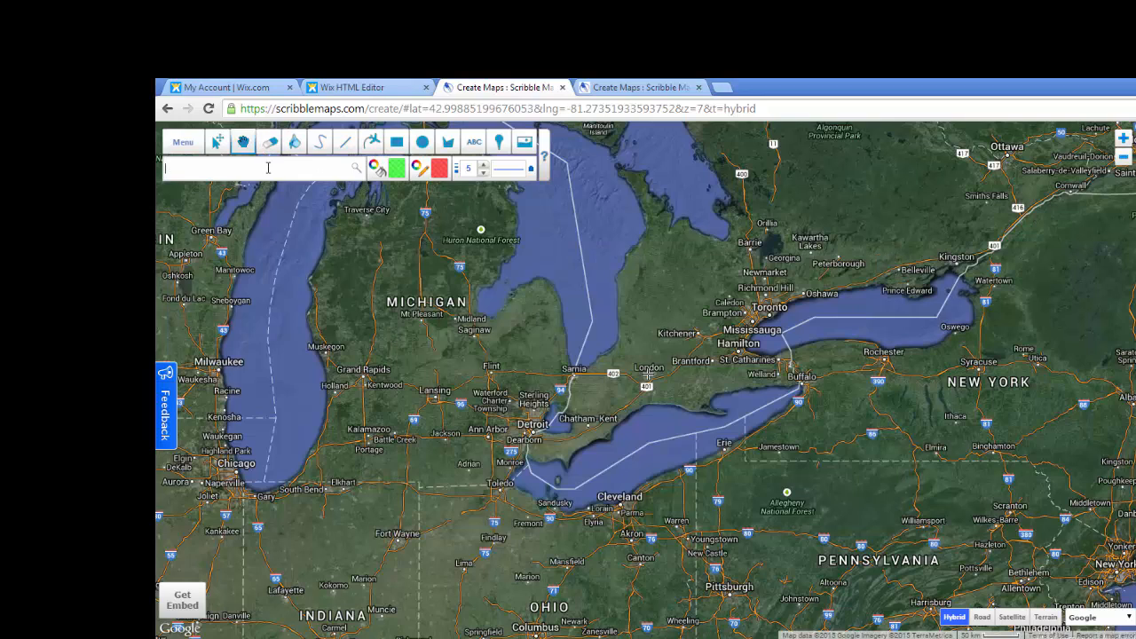
type("Australia")
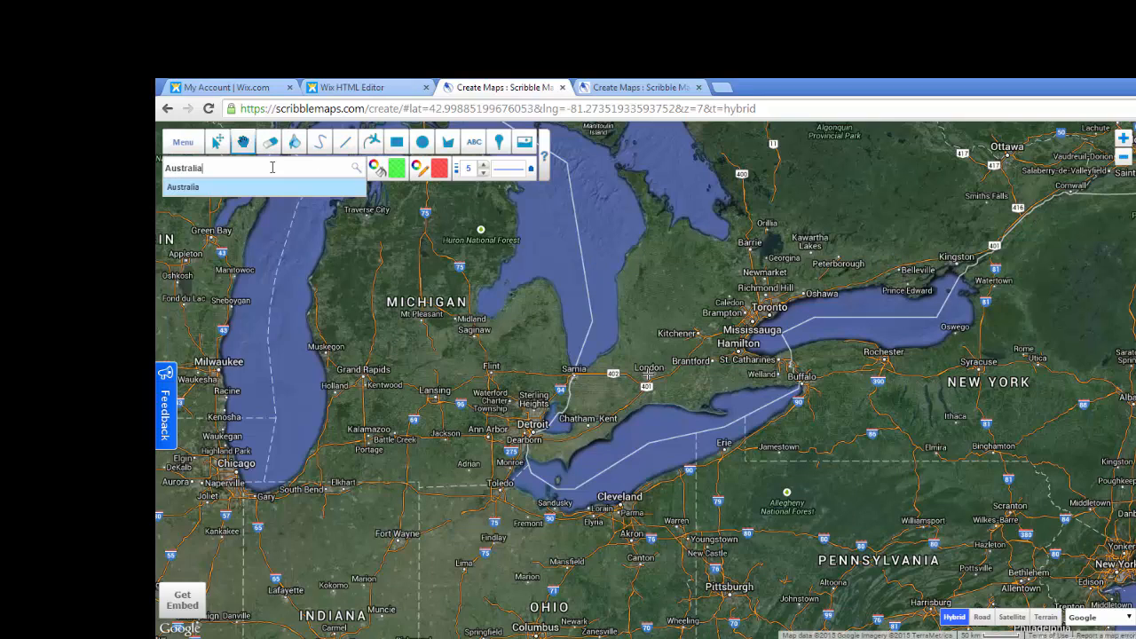
left_click(273, 192)
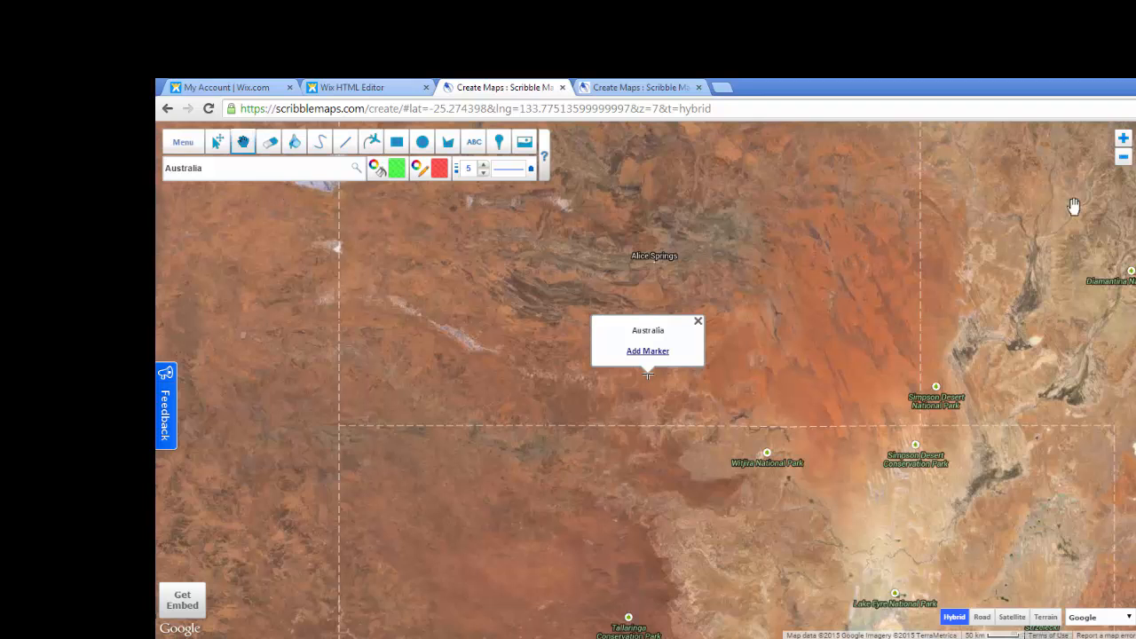
left_click(1123, 158)
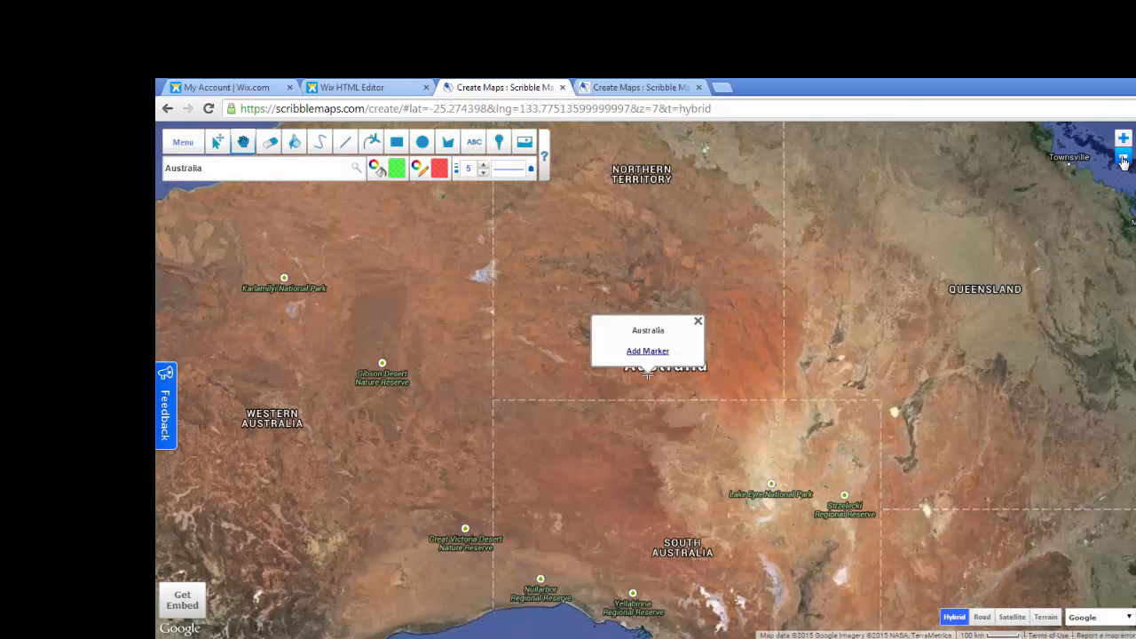
left_click(1122, 160)
left_click(1122, 160)
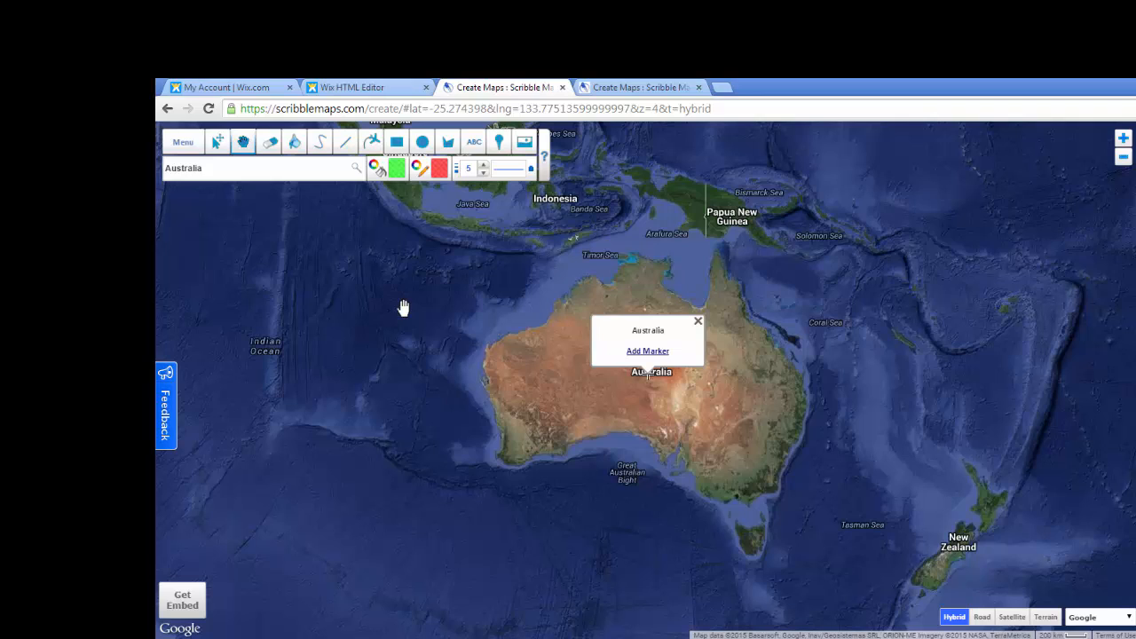
Scribble a wavy red freehand line across Australia, then erase it and confirm the deletion.
left_click(323, 147)
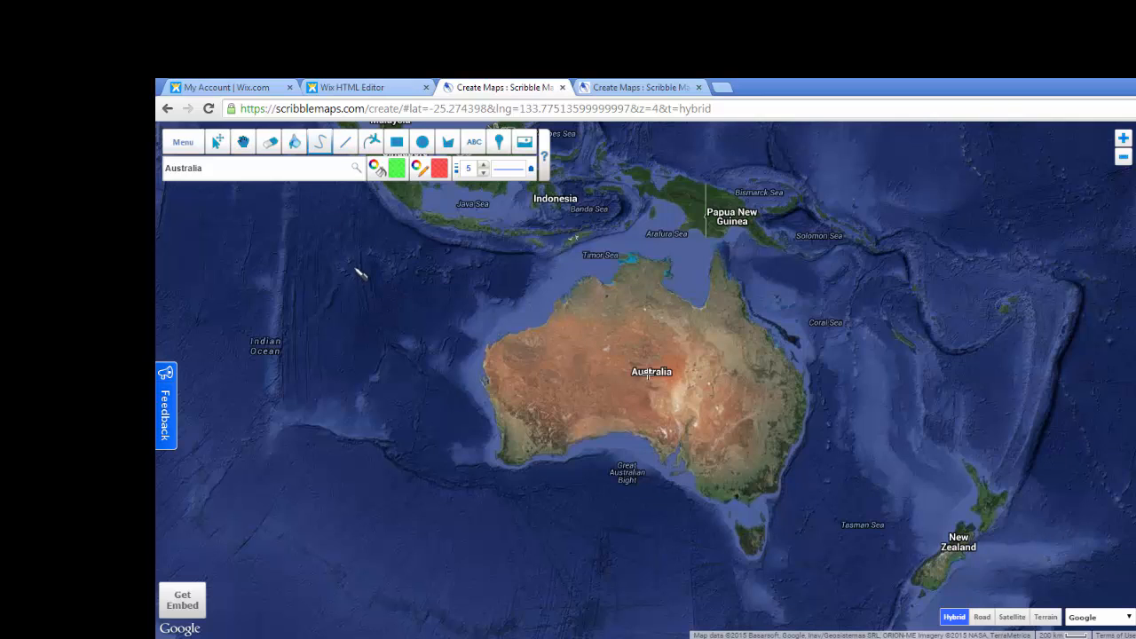
mouse_move(351, 286)
left_mouse_down()
mouse_move(421, 321)
mouse_move(413, 398)
mouse_move(561, 296)
mouse_move(665, 452)
mouse_move(728, 346)
mouse_move(857, 444)
mouse_move(871, 433)
mouse_move(932, 259)
left_mouse_up()
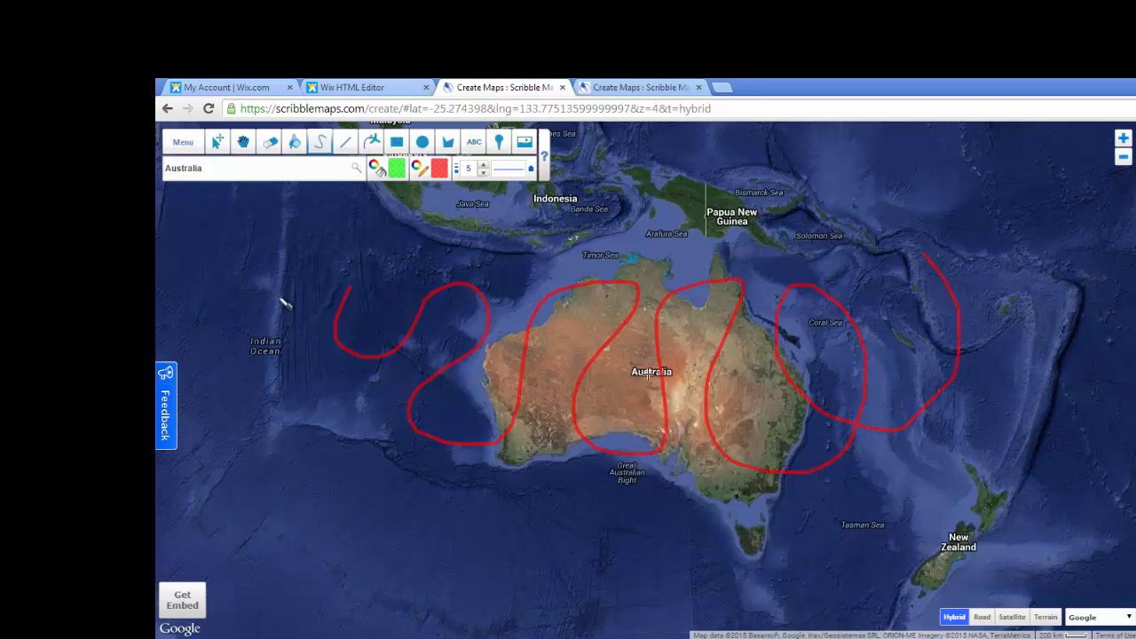
left_click(271, 143)
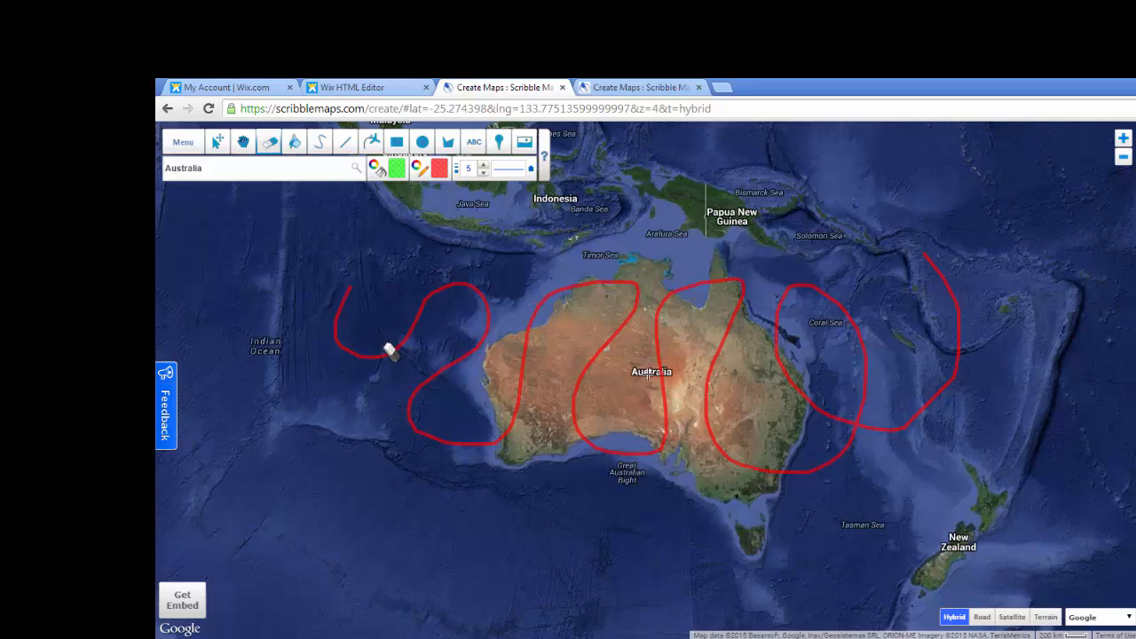
left_click(390, 351)
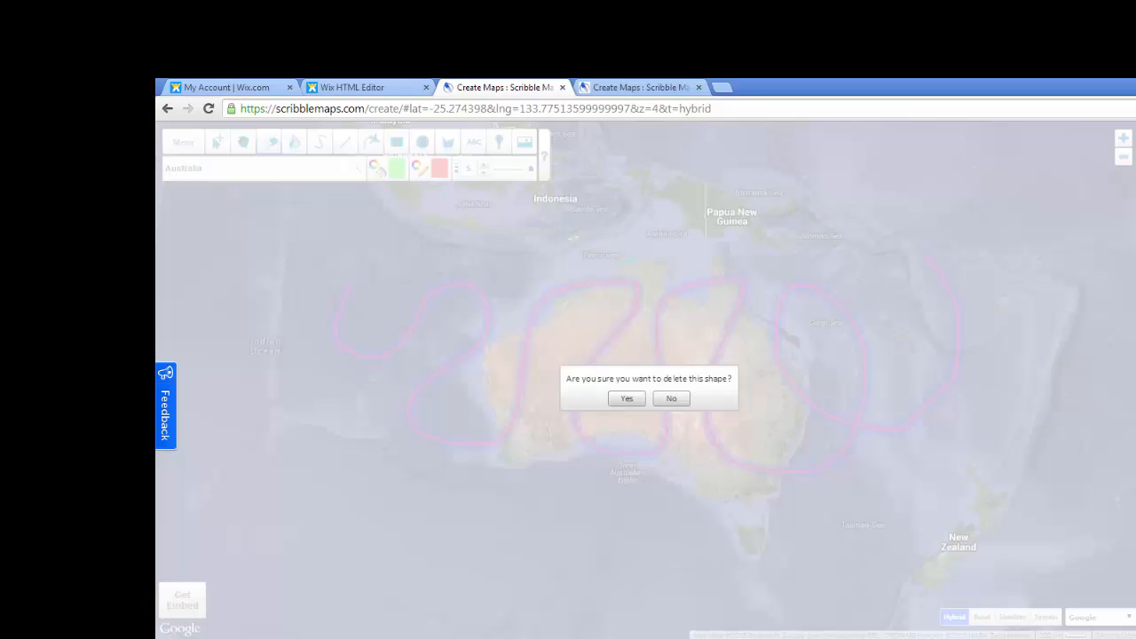
left_click(624, 399)
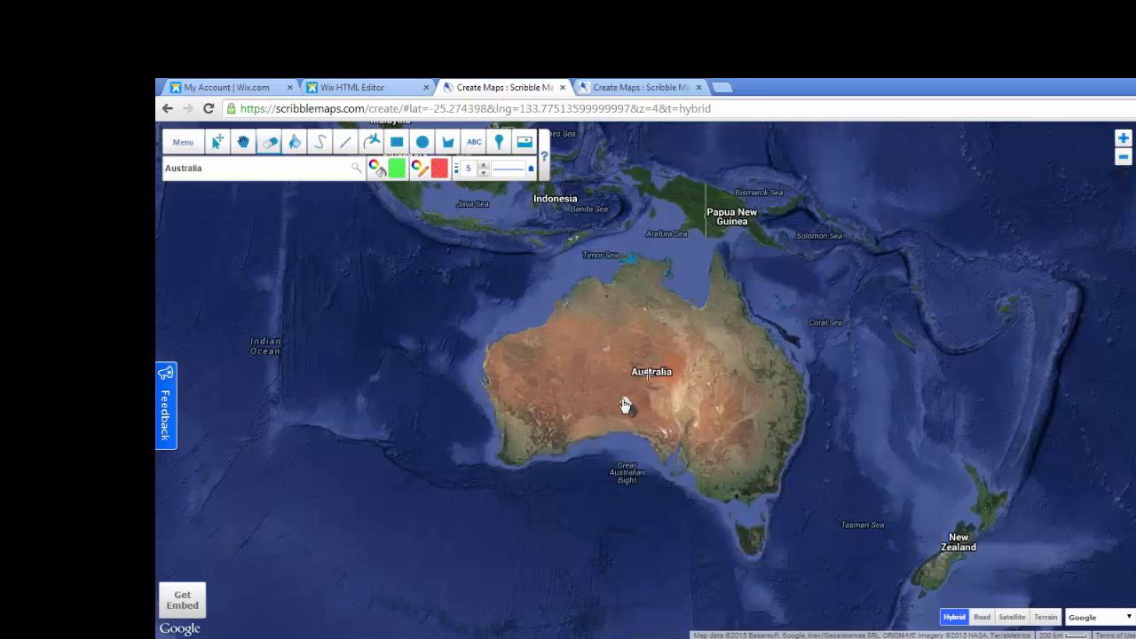
Draw three straight red diagonal lines running north to south across Australia.
left_click(346, 144)
left_click(459, 269)
left_click(572, 537)
left_click(531, 267)
left_click(613, 548)
left_click(650, 243)
left_click(796, 510)
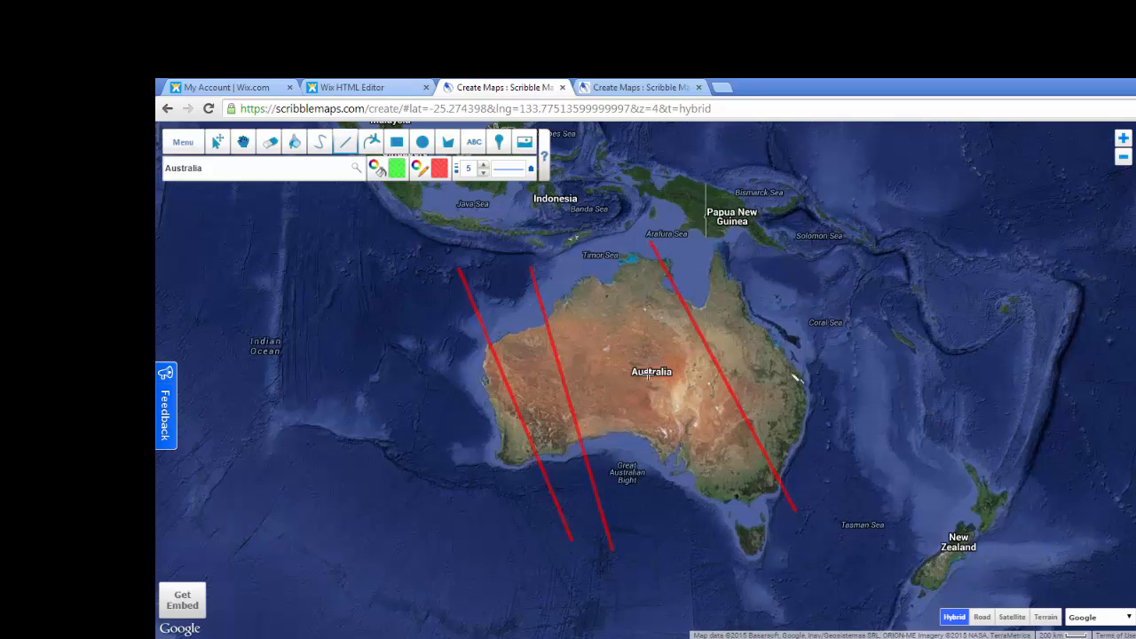
Erase all three straight red lines from the map, confirming each deletion.
left_click(273, 149)
left_click(482, 325)
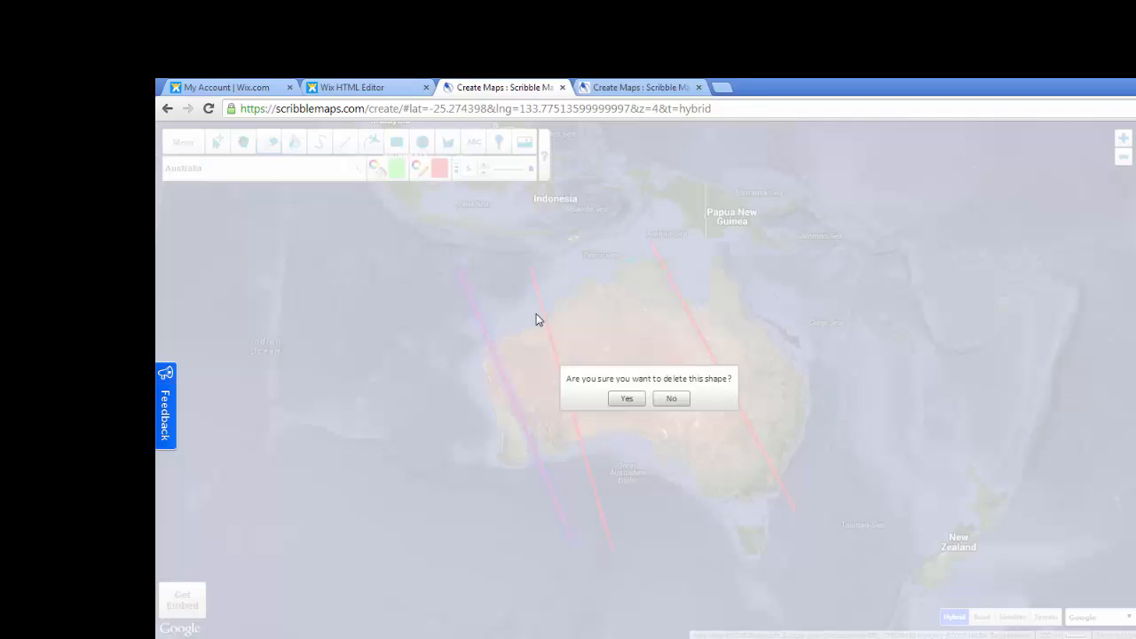
left_click(635, 398)
left_click(556, 338)
left_click(627, 398)
left_click(685, 325)
left_click(634, 399)
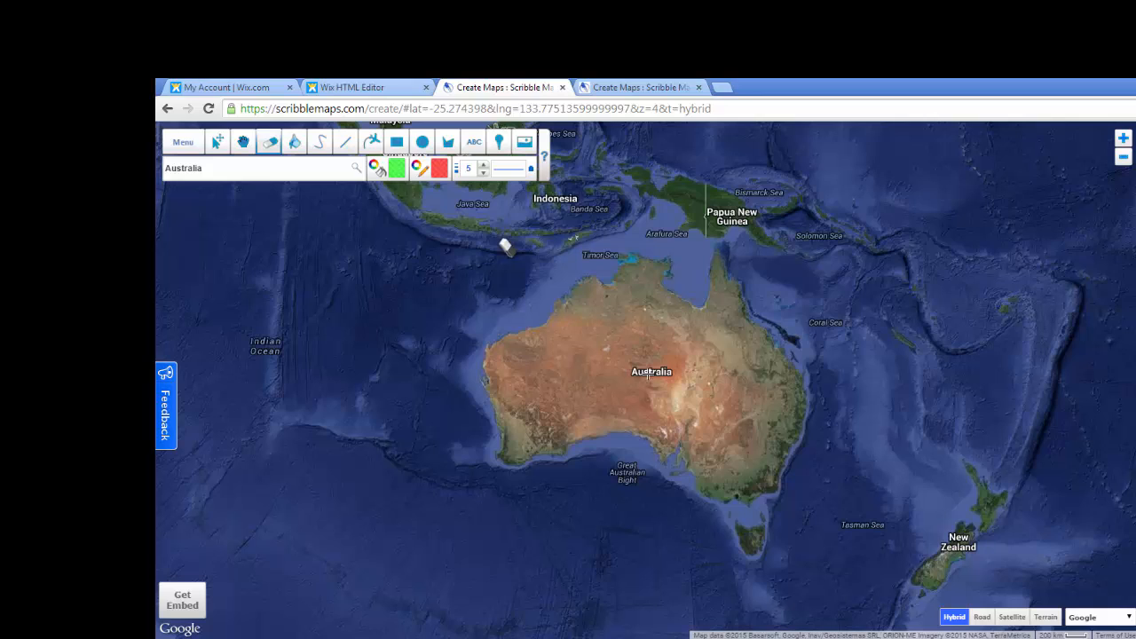
Set the line colour to light blue #59ECFF.
left_click(441, 169)
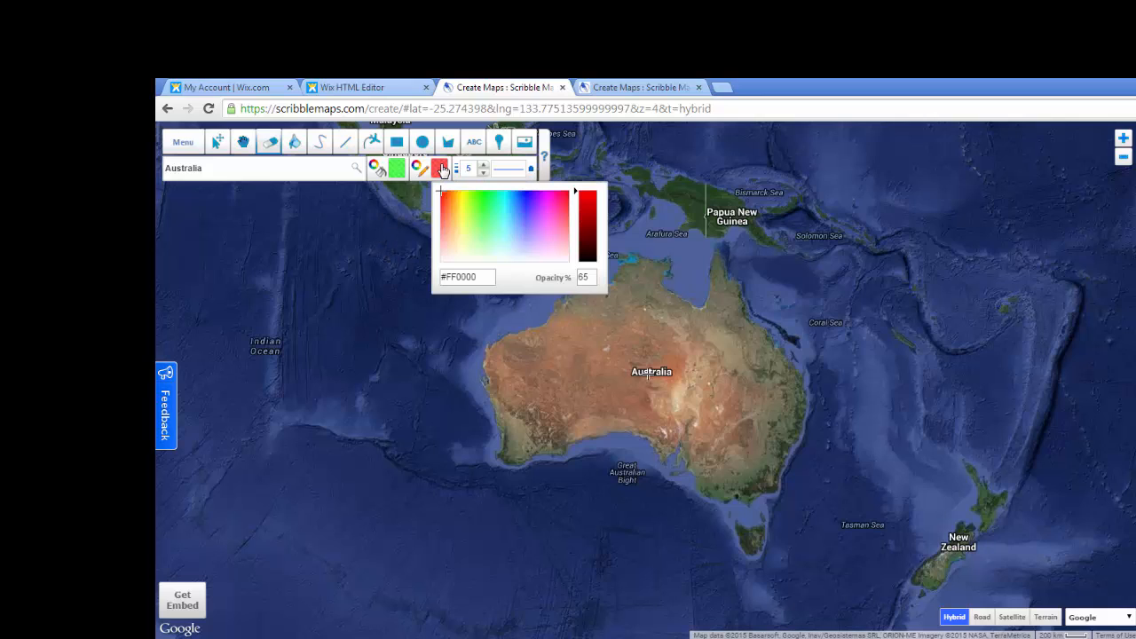
left_click(506, 214)
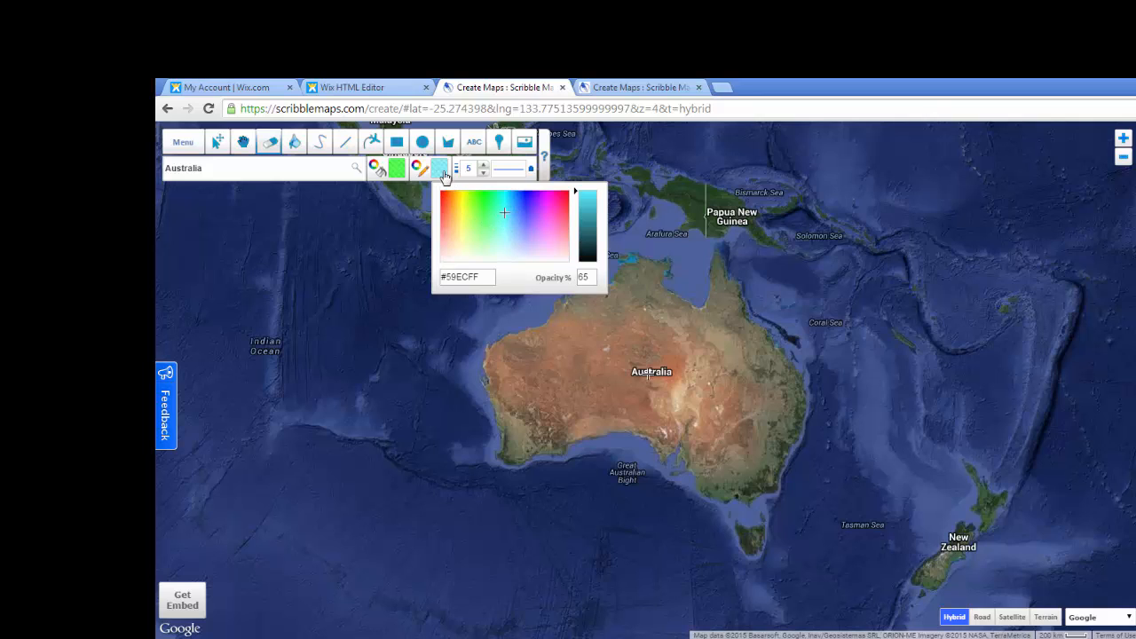
Draw a straight light blue line from west to east across Australia, then erase it.
left_click(345, 142)
left_click(378, 363)
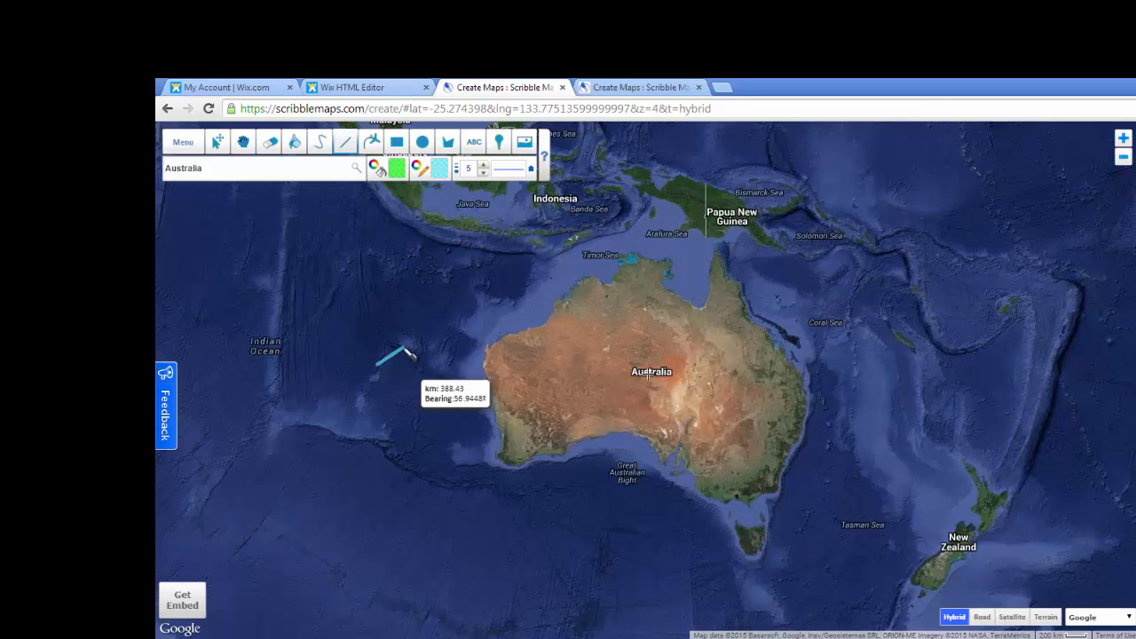
left_click(982, 291)
left_click(273, 145)
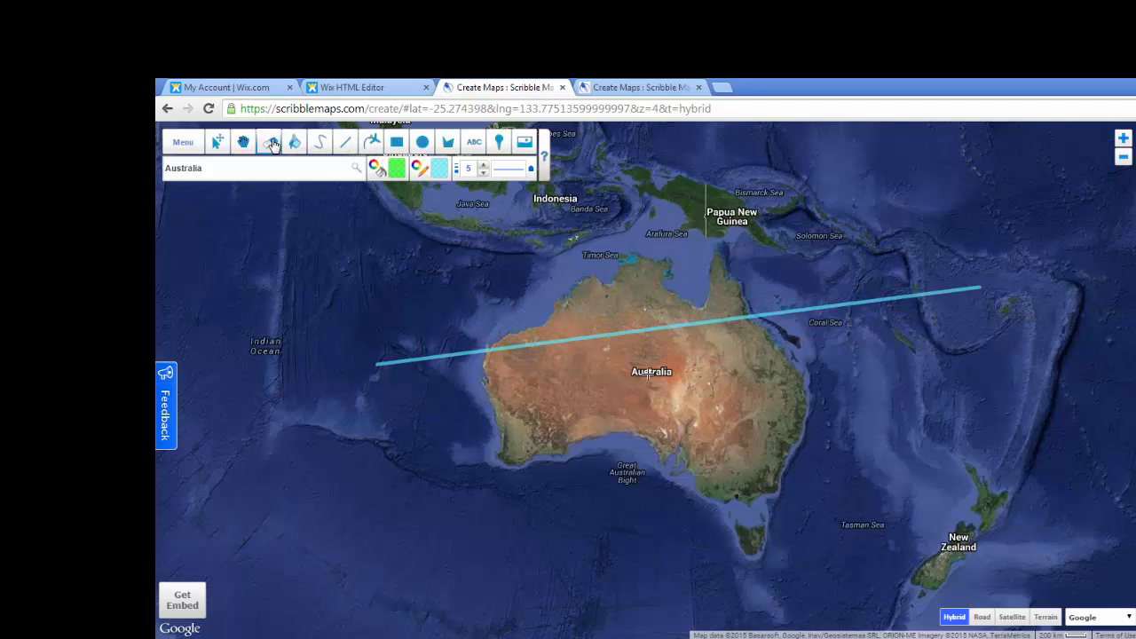
left_click(465, 356)
left_click(624, 401)
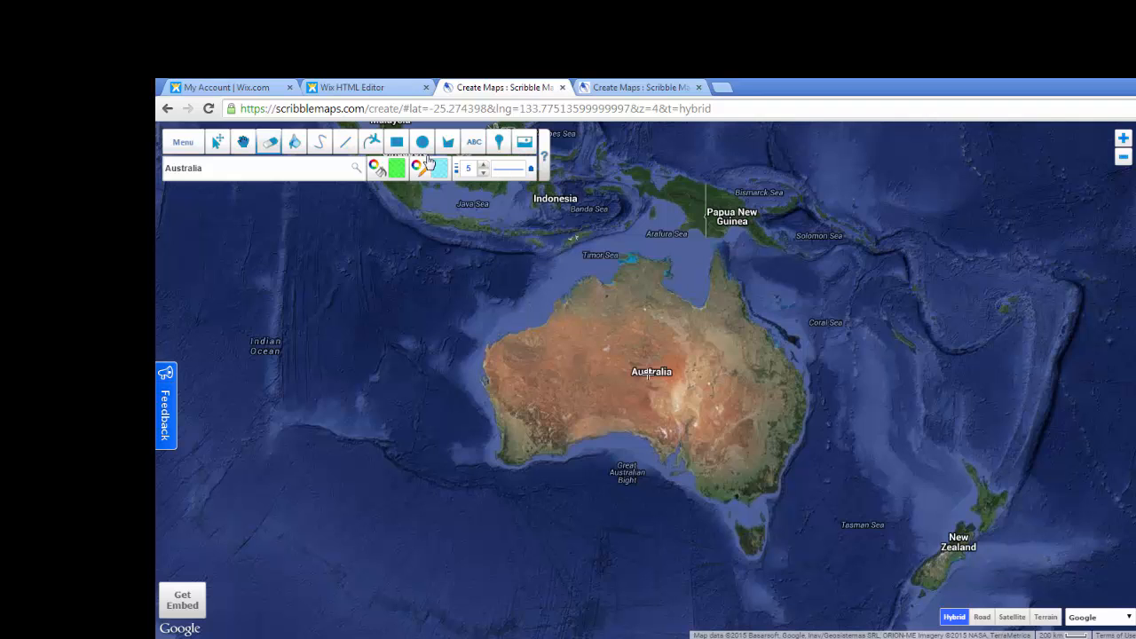
Check the Wix activity page for the task on mainland Australia's most northerly point, then return to the Scribble Maps map.
left_click(342, 89)
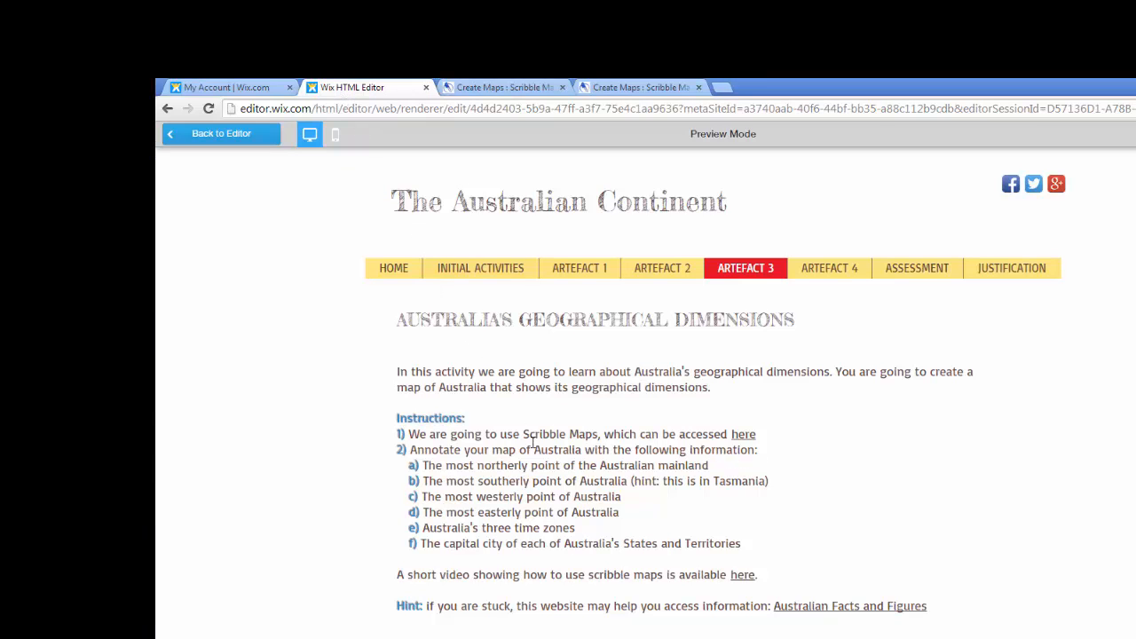
left_click_drag(478, 465, 715, 465)
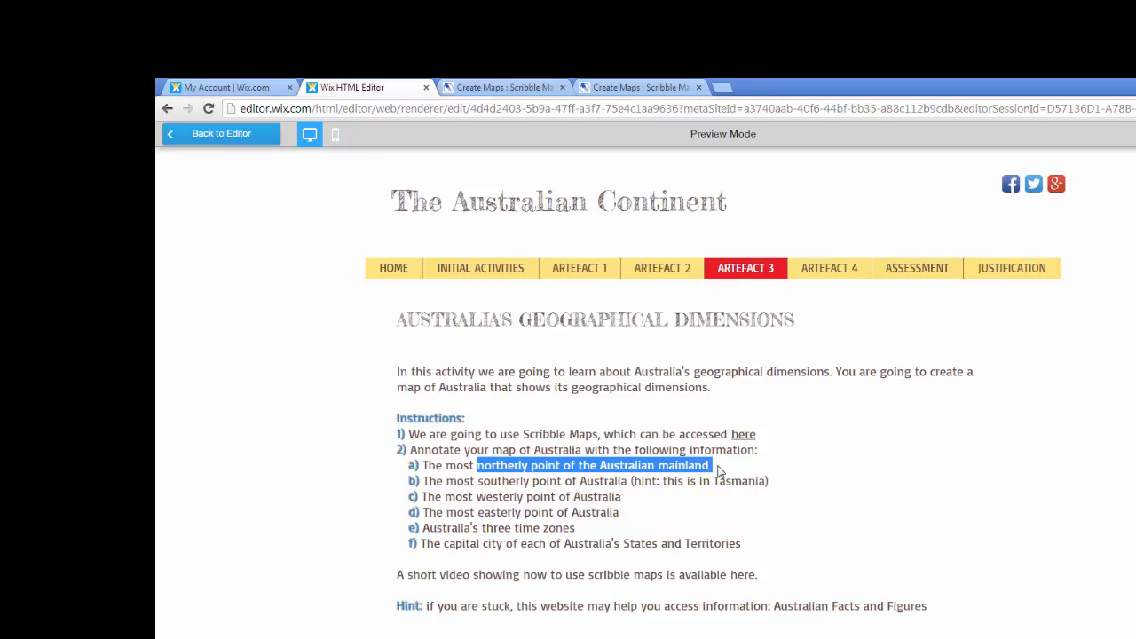
left_click(488, 89)
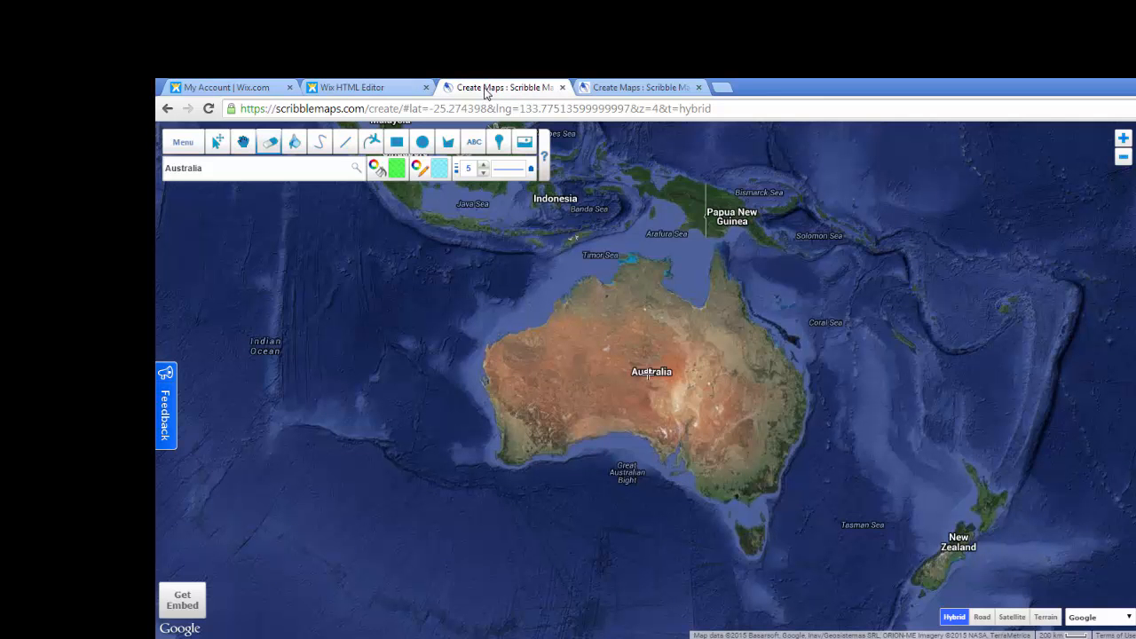
Place a flat-landscape marker from the Geology Locations set under Places at Australia's northernmost tip in Queensland.
left_click(501, 147)
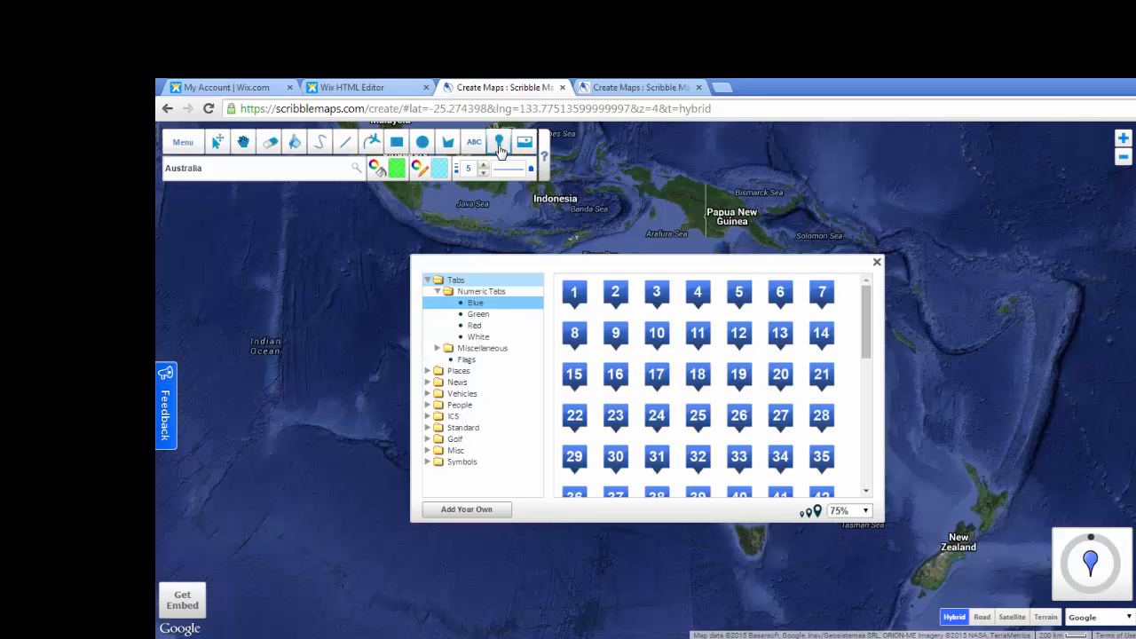
left_click(478, 360)
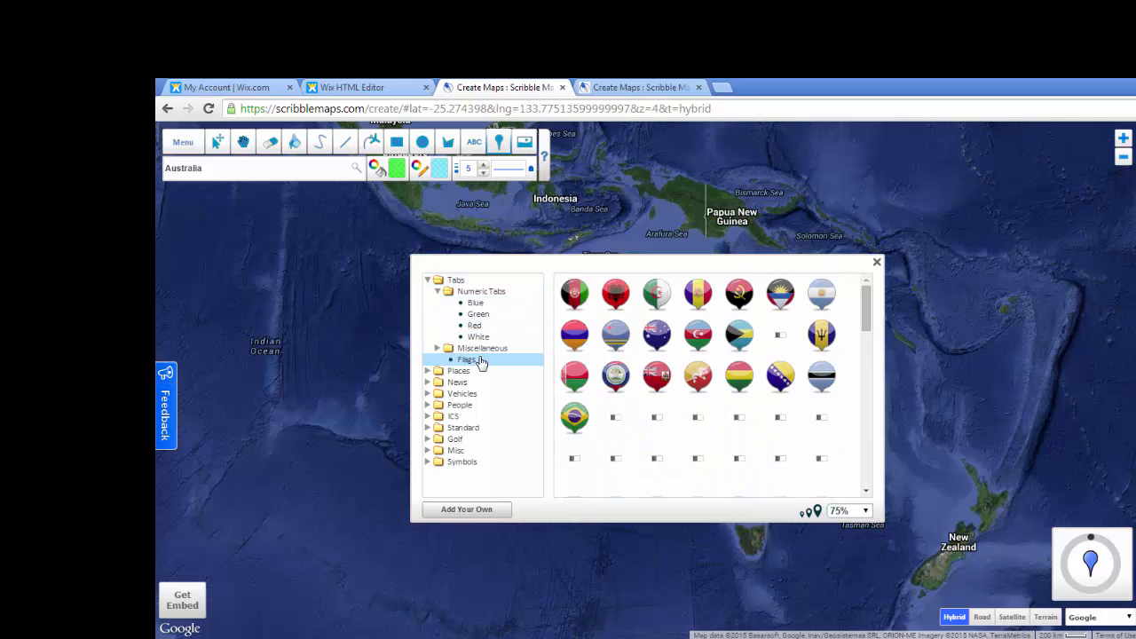
left_click(462, 374)
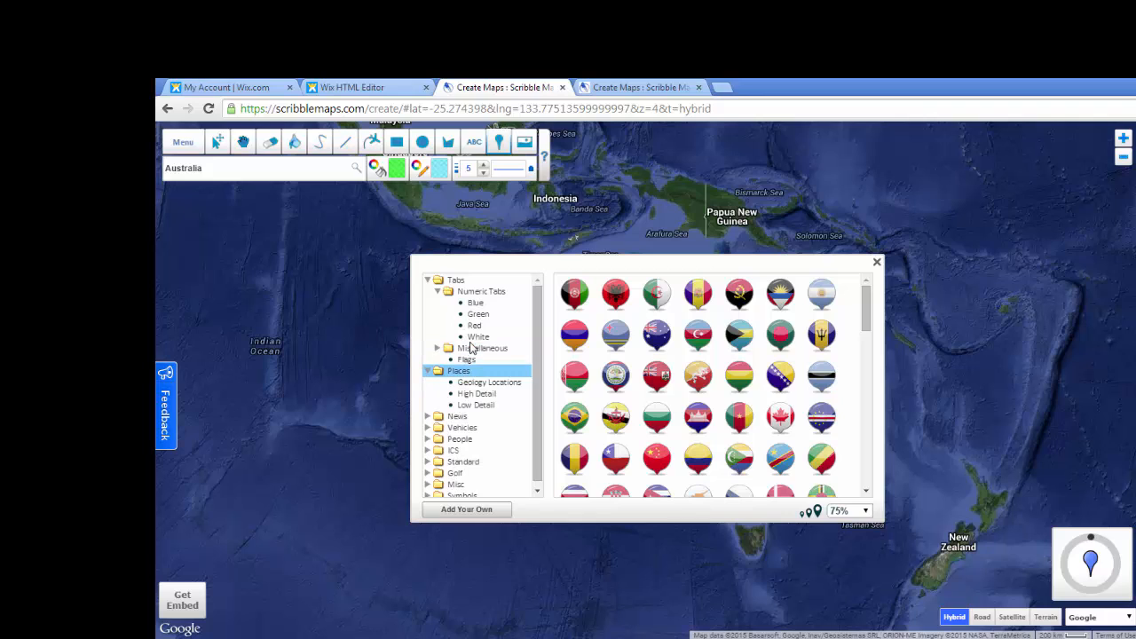
left_click(494, 382)
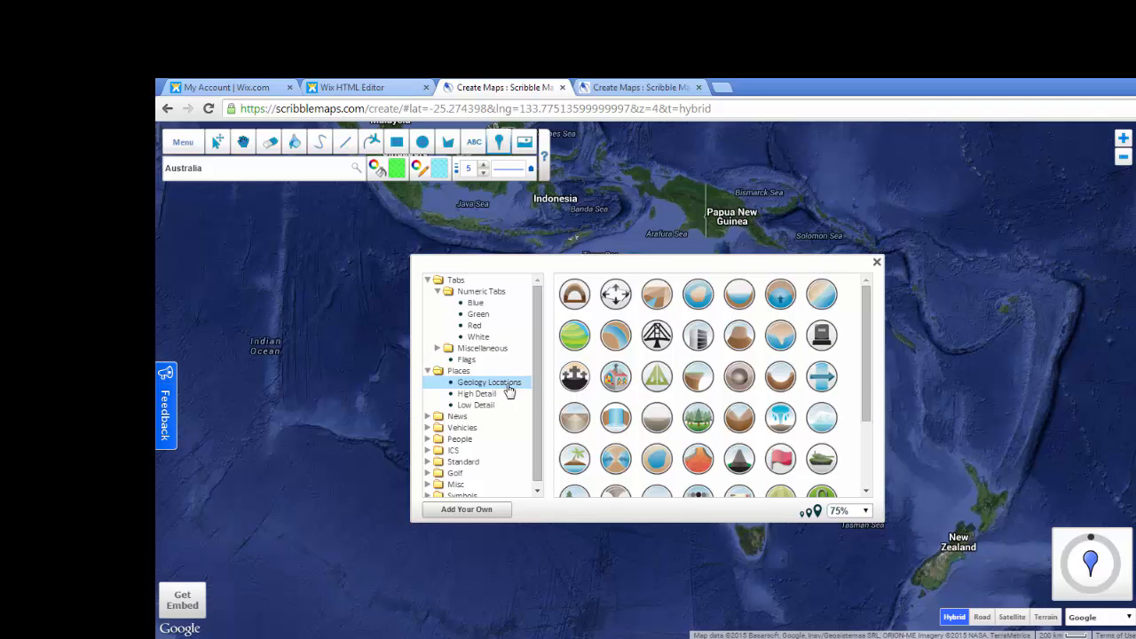
left_click(577, 420)
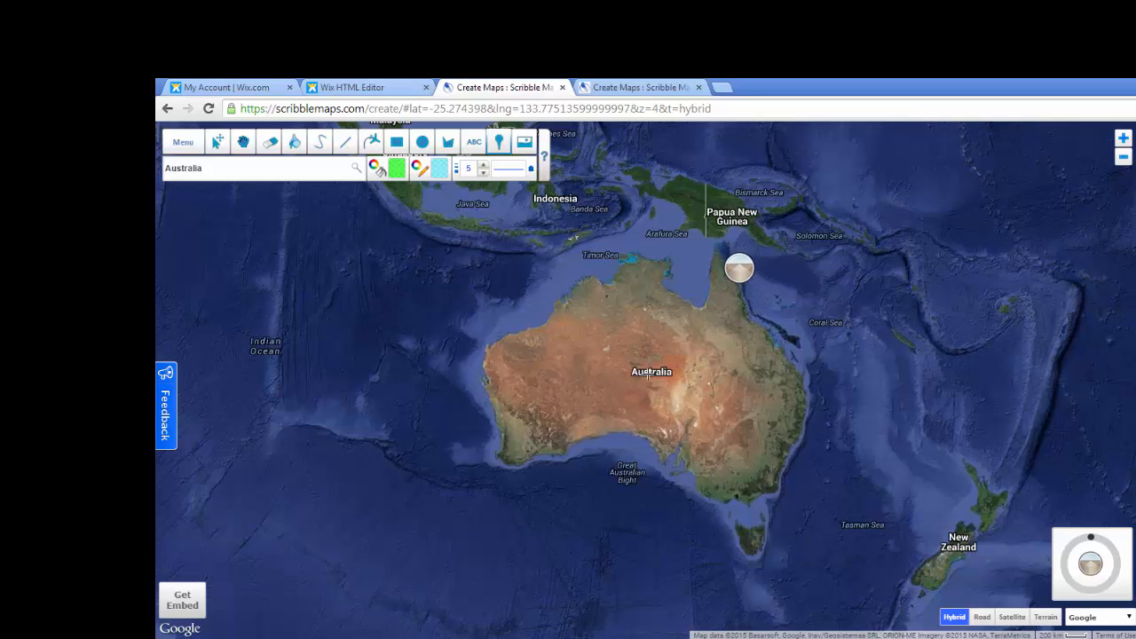
left_click(717, 251)
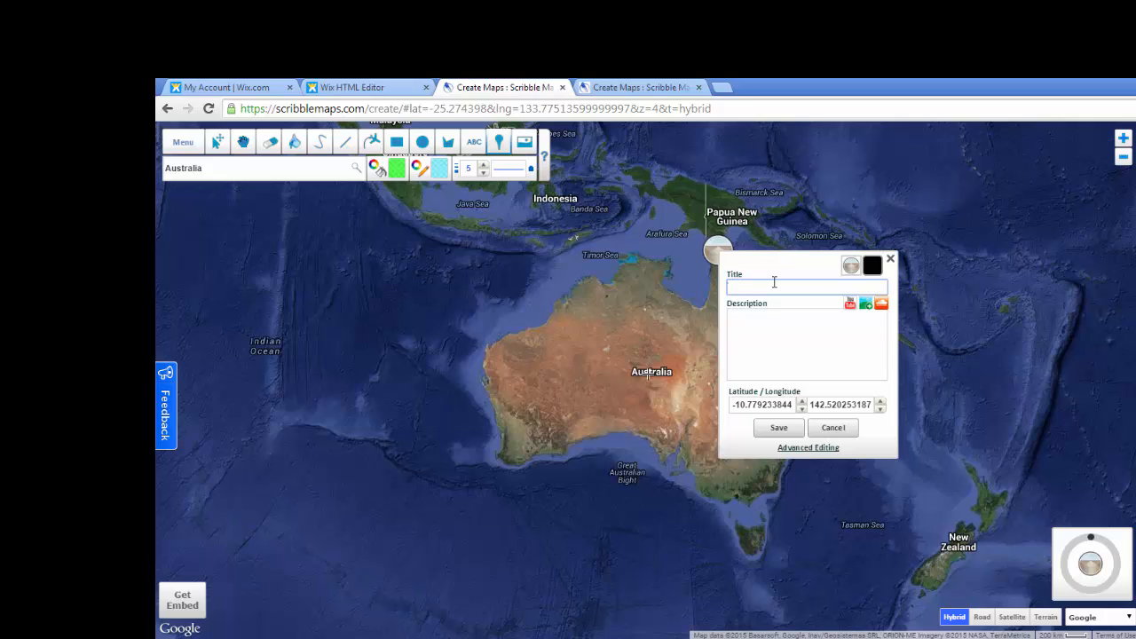
Title the marker "Smithtown", describe it as "North Australia" and save it.
type("Smithtown")
left_click(784, 325)
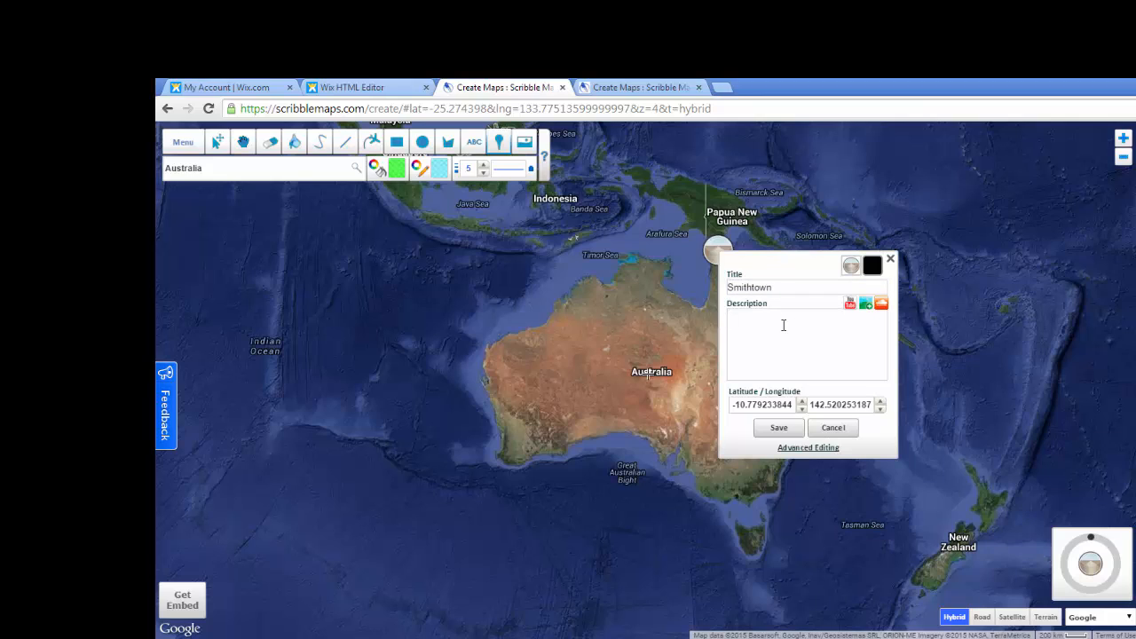
type("North")
type("aus")
key("BackSpace")
key("BackSpace")
key("BackSpace")
type("Australia")
left_click(780, 428)
mouse_move(785, 438)
left_mouse_down()
mouse_move(824, 355)
mouse_move(751, 381)
mouse_move(750, 337)
left_mouse_up()
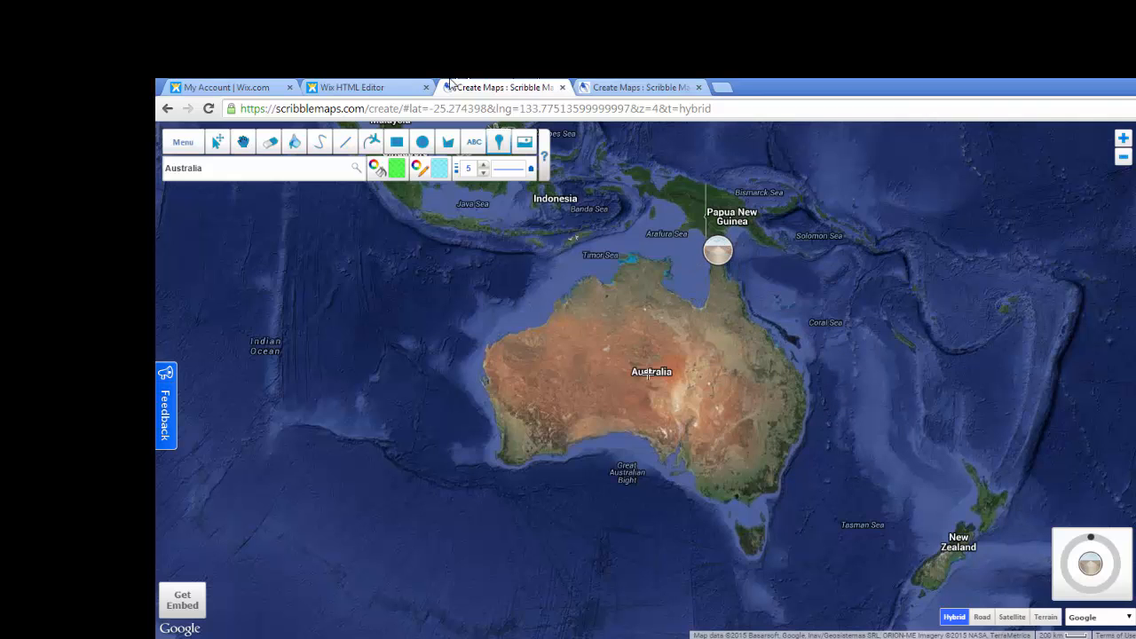
Check the activity page, then add a "Springtown" text label on Western Australia's coast in the second Scribble Maps map, described as "Capital of Western Australia".
left_click(367, 87)
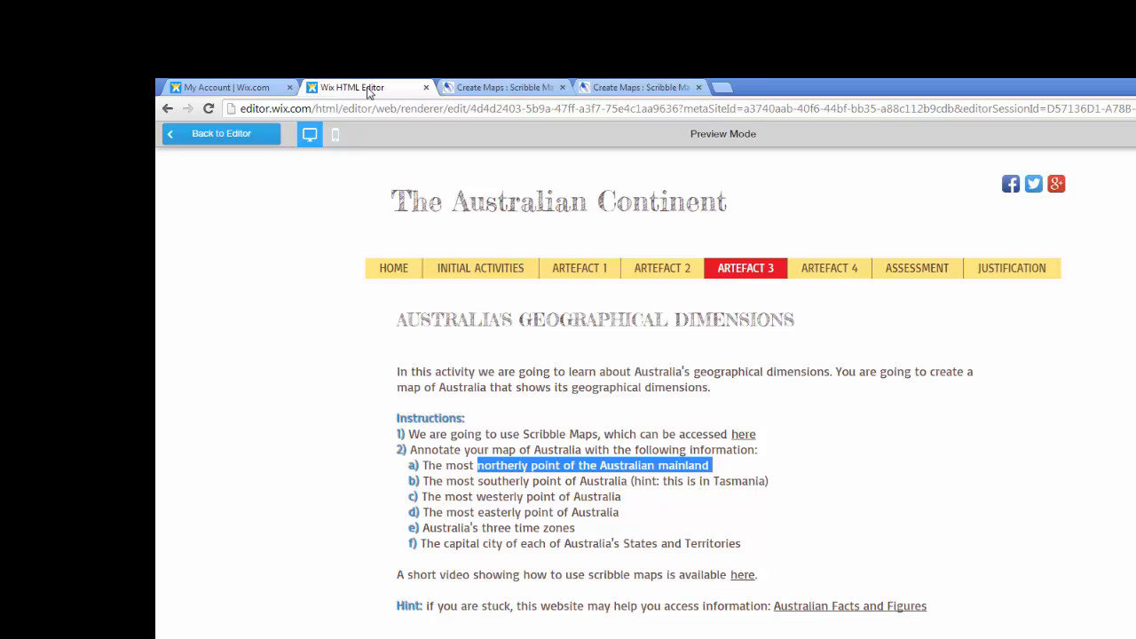
left_click(641, 87)
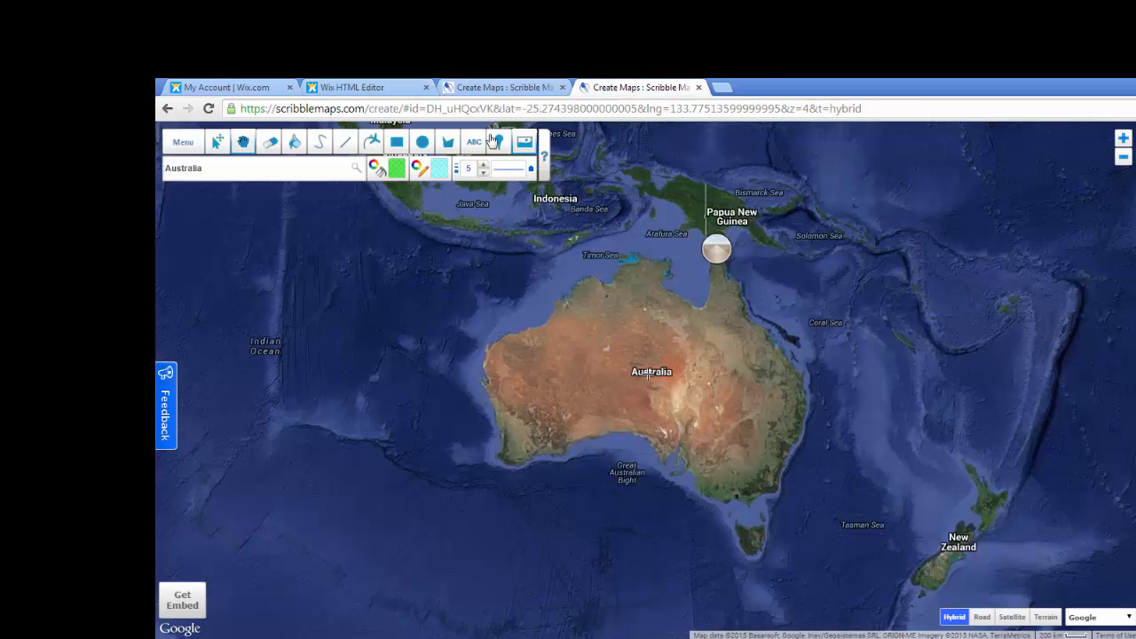
left_click(474, 145)
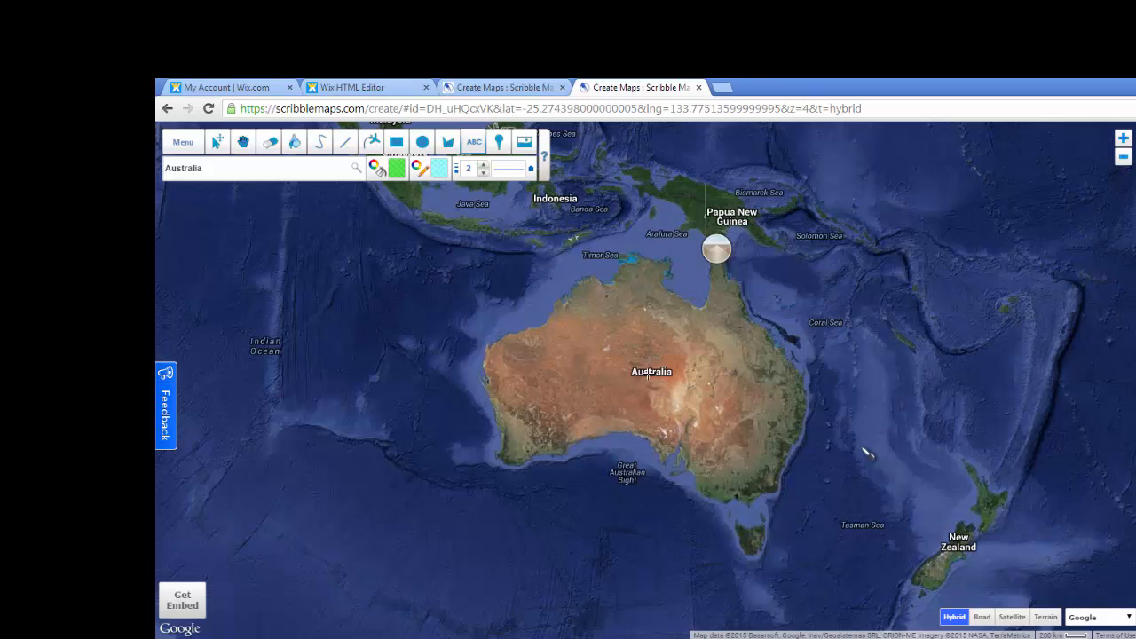
left_click(521, 362)
type("Springtown")
left_click(612, 451)
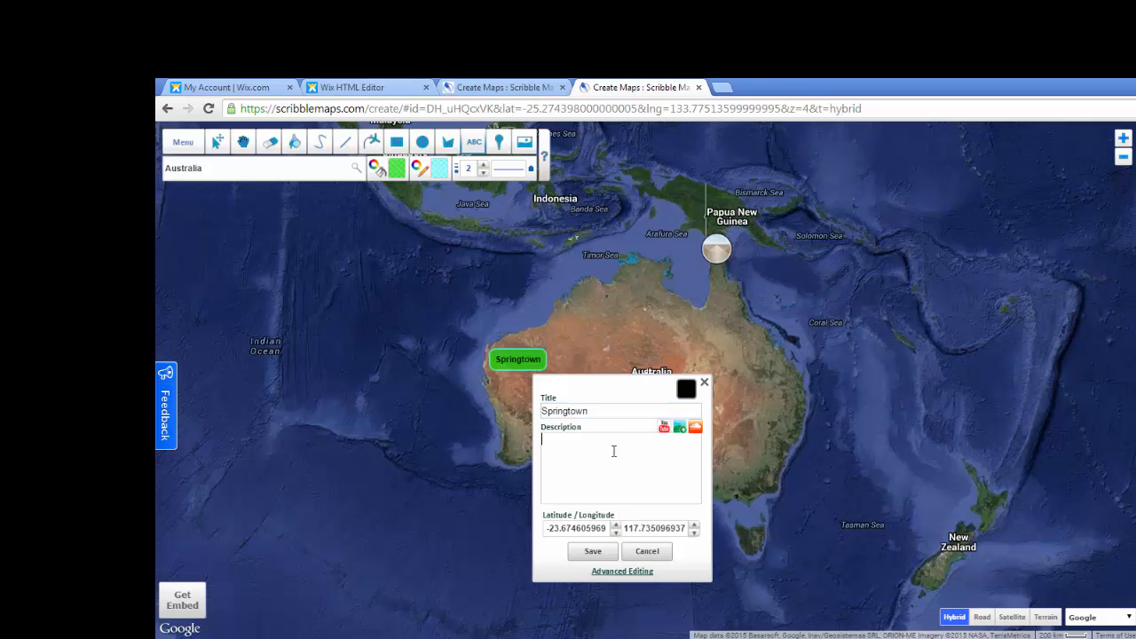
type("Capital of Western Australia")
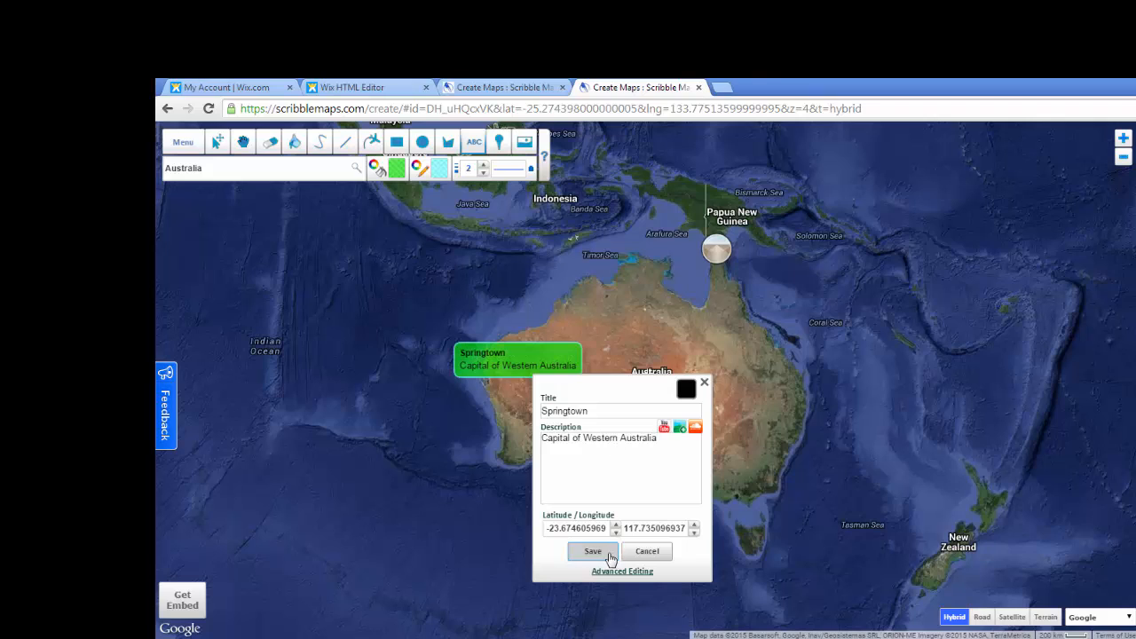
left_click(592, 551)
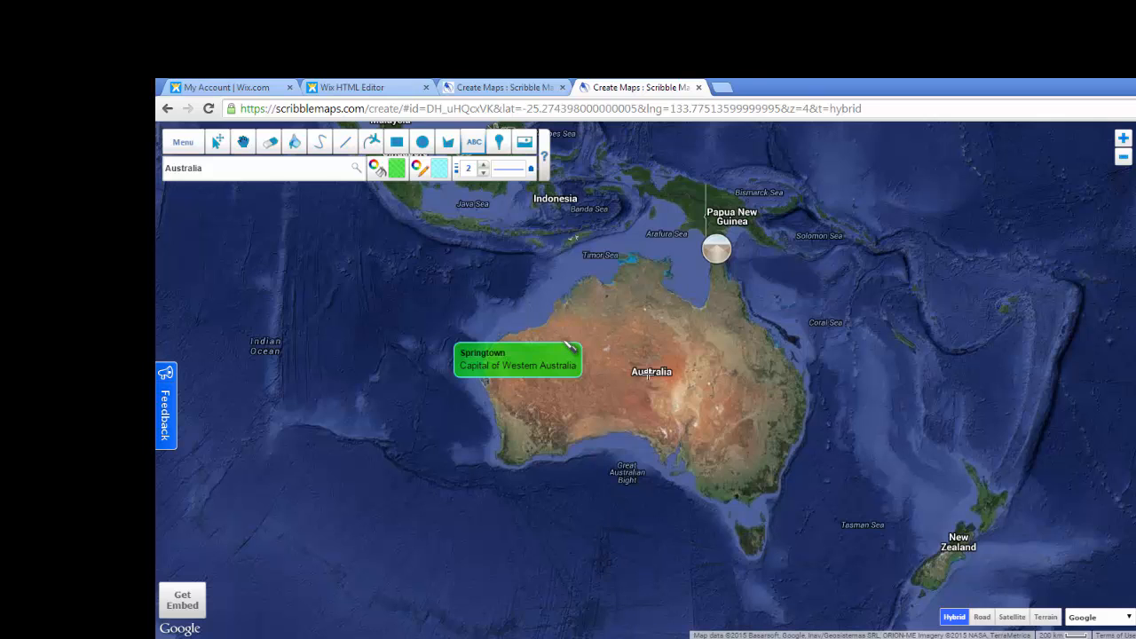
Revisit the activity page, then start saving the first Scribble Maps map, titled "Australia annotated map - " followed by the teacher's name.
left_click(380, 88)
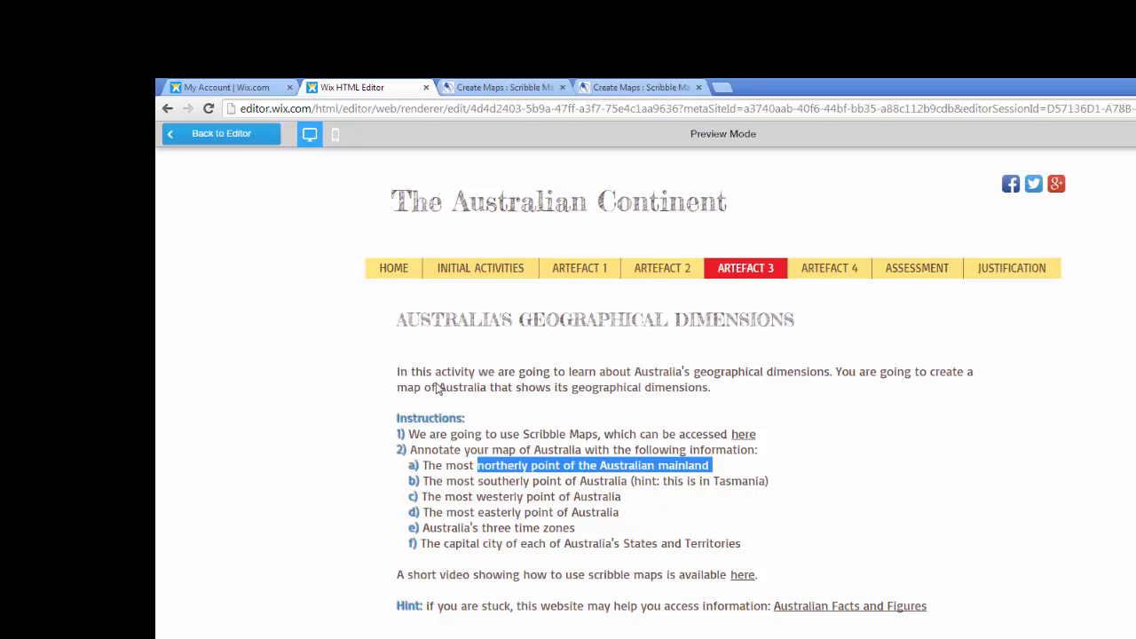
left_click(501, 88)
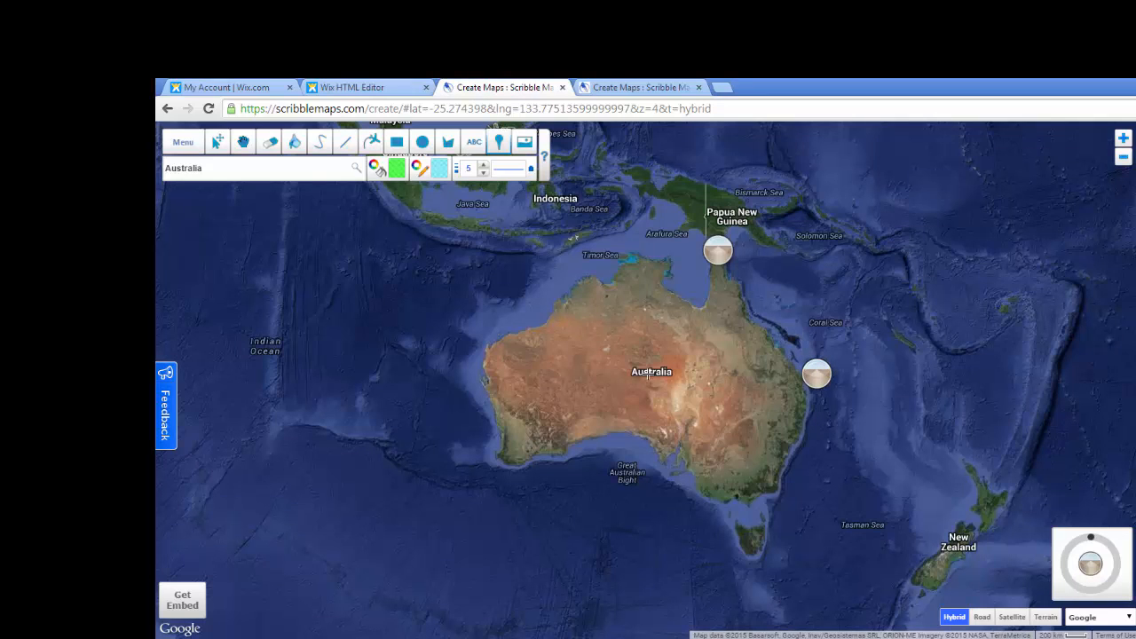
left_click(183, 143)
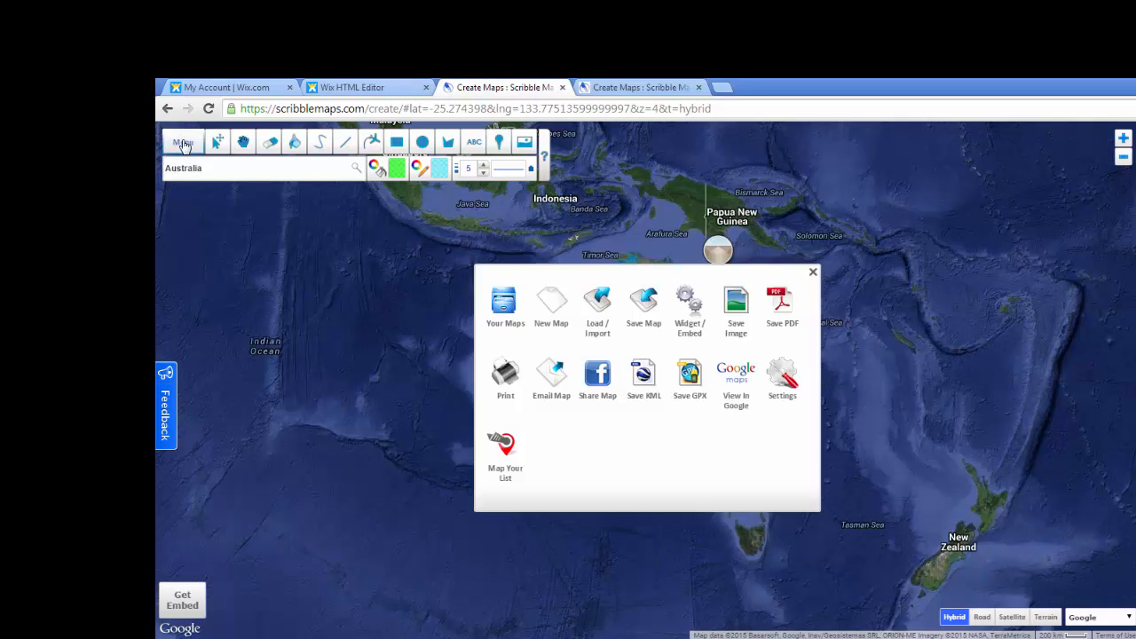
left_click(642, 303)
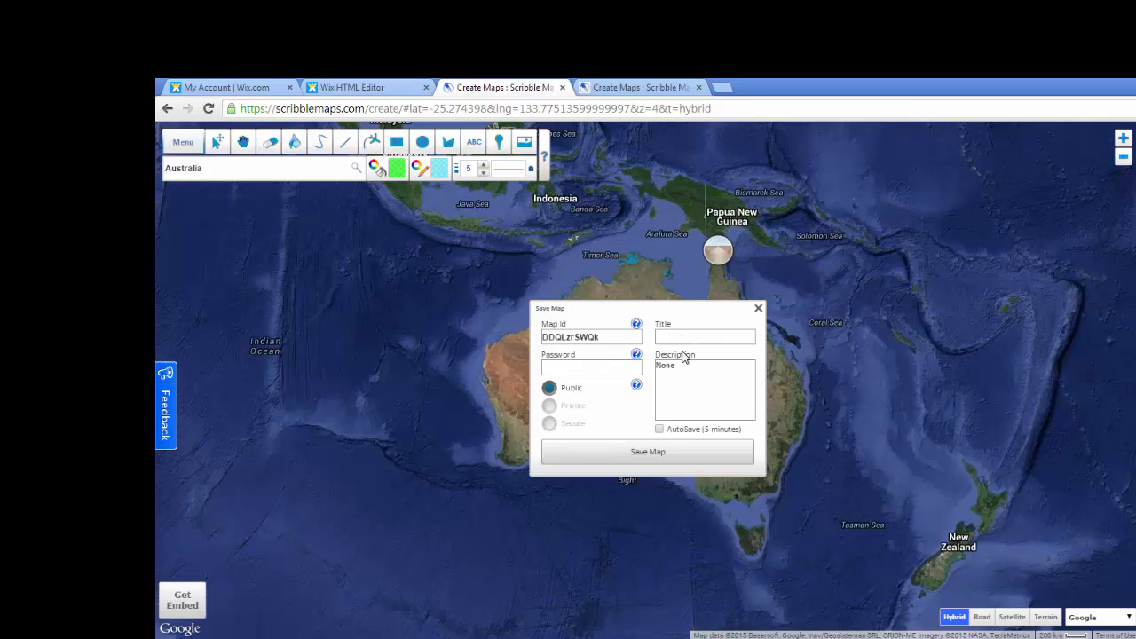
type("Australia anno")
type("tated map")
type(" - Miss Crouch")
Enter the map password, set the description to "Annotated map of Australia" and save the map.
left_click(596, 364)
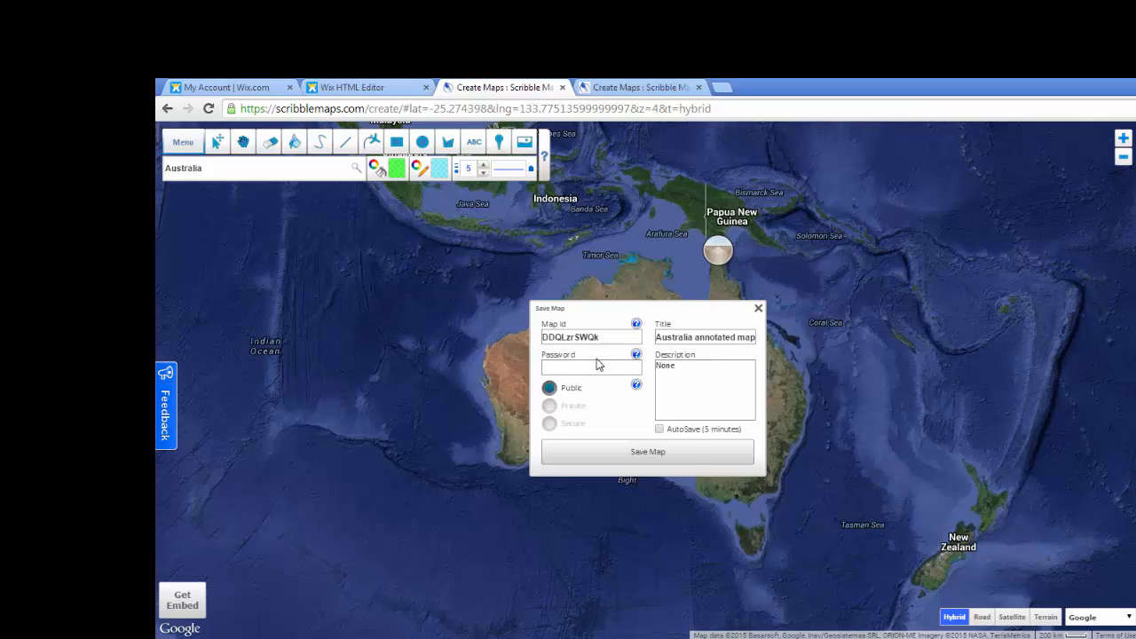
type("•••")
left_click_drag(673, 366, 659, 367)
type("Annotated map of Australia")
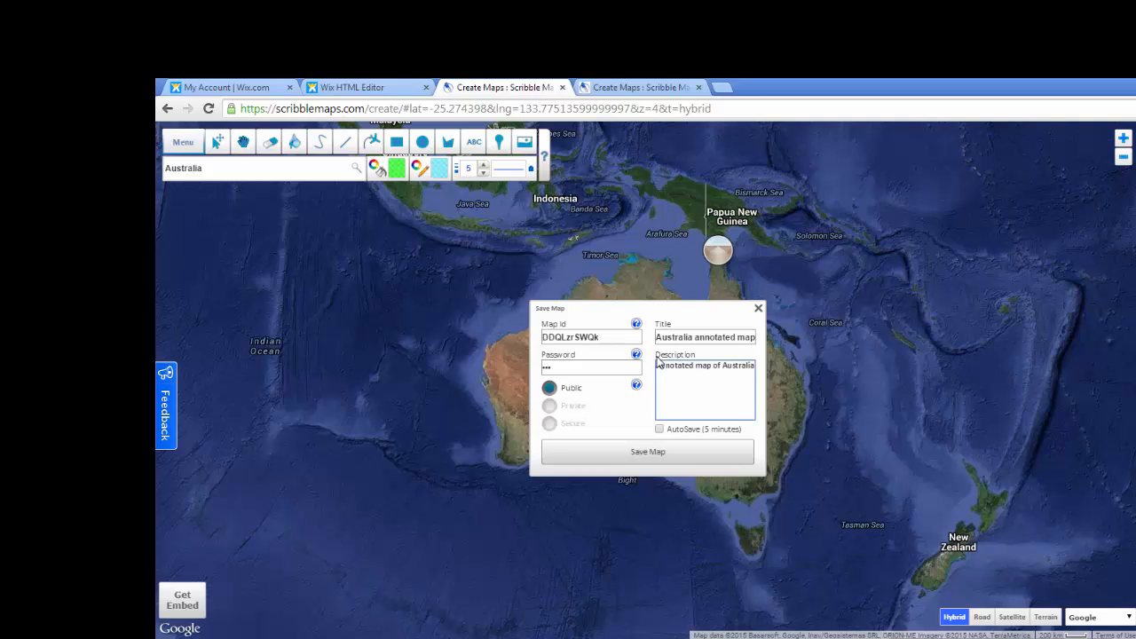
left_click(667, 455)
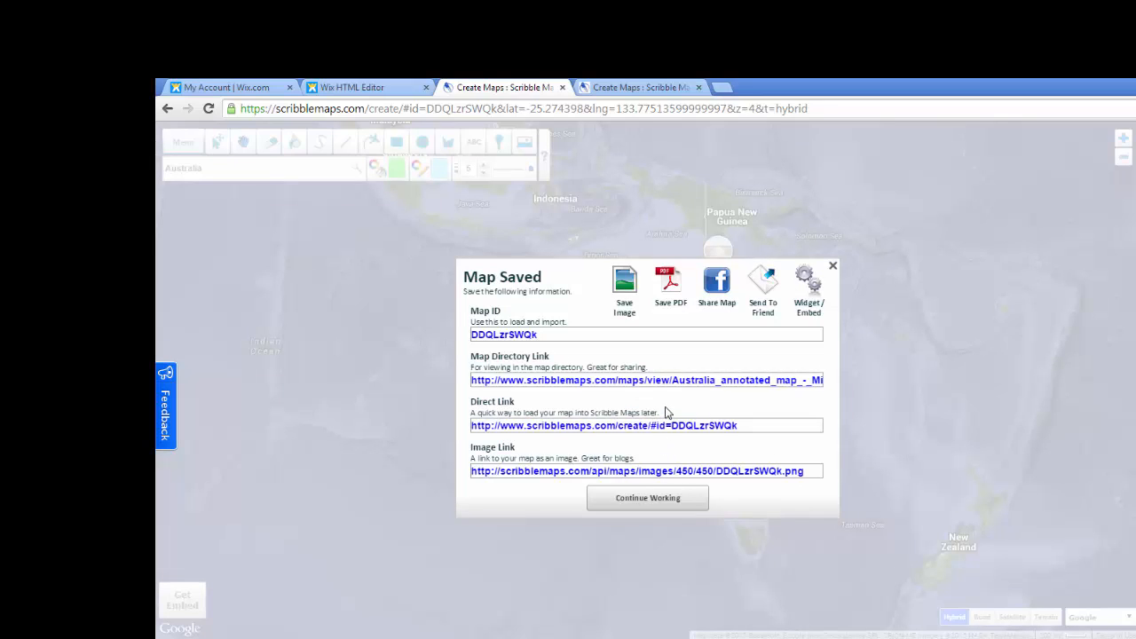
Generate an image of the saved map with the default size and resolution, download it and open it for viewing.
left_click(626, 296)
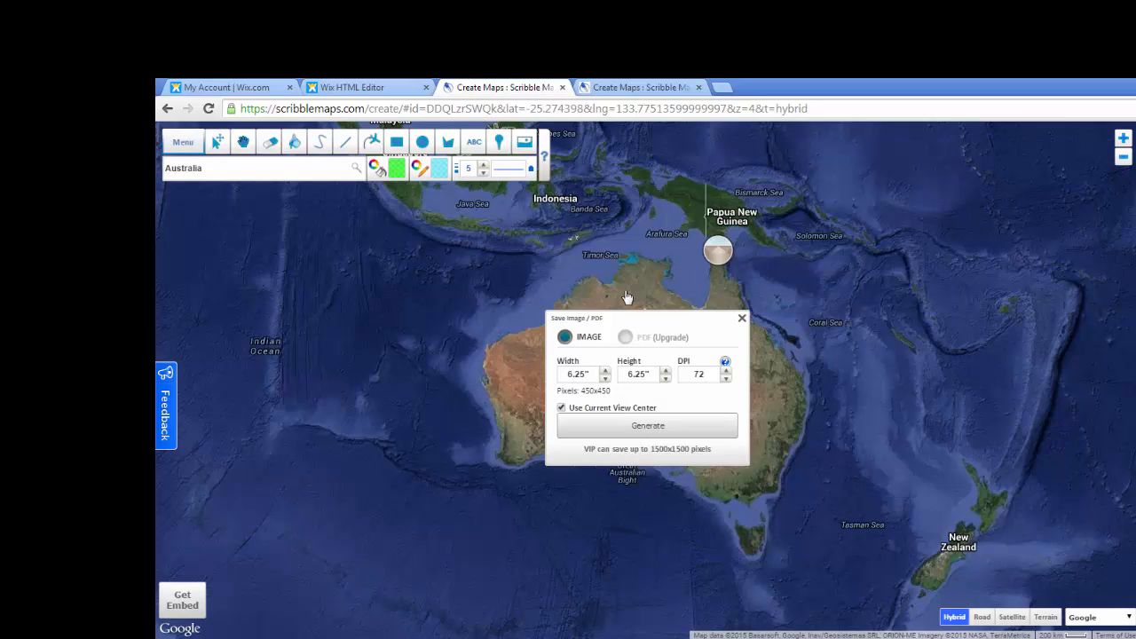
left_click(663, 428)
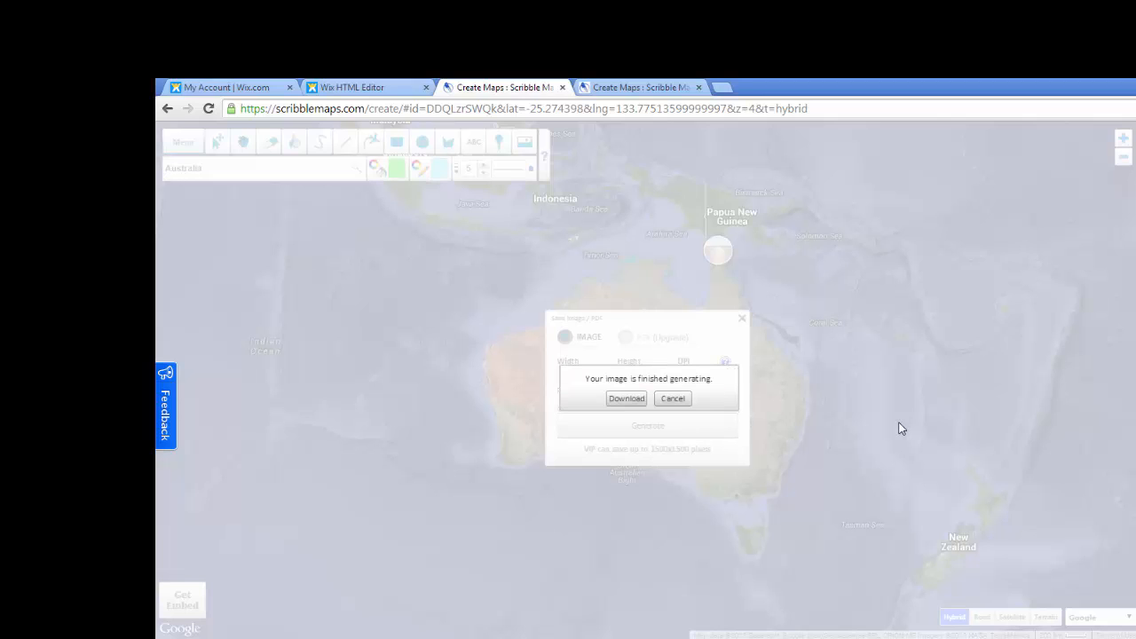
left_click(627, 398)
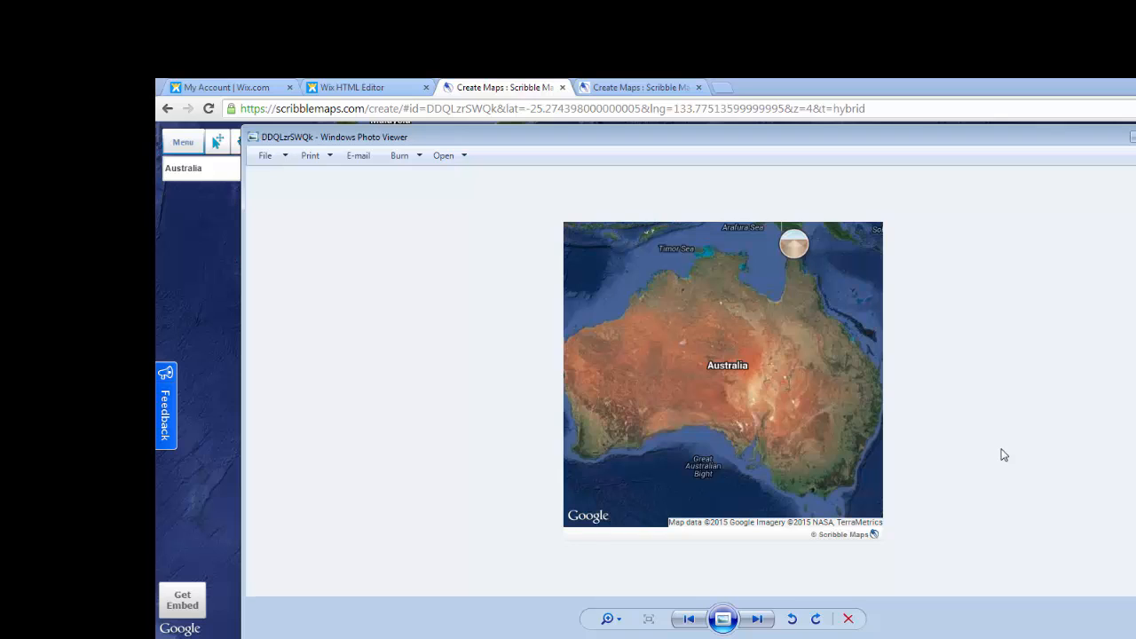
View the print options for the downloaded map image, then return to the map and dismiss the image-saving dialog.
left_click(330, 156)
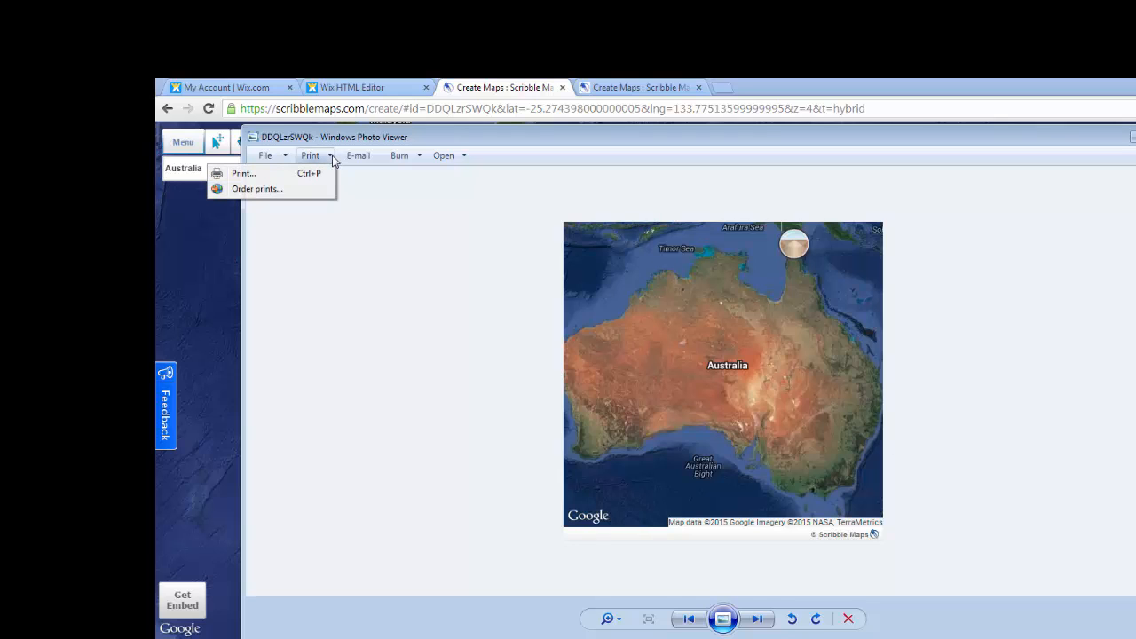
left_click(419, 239)
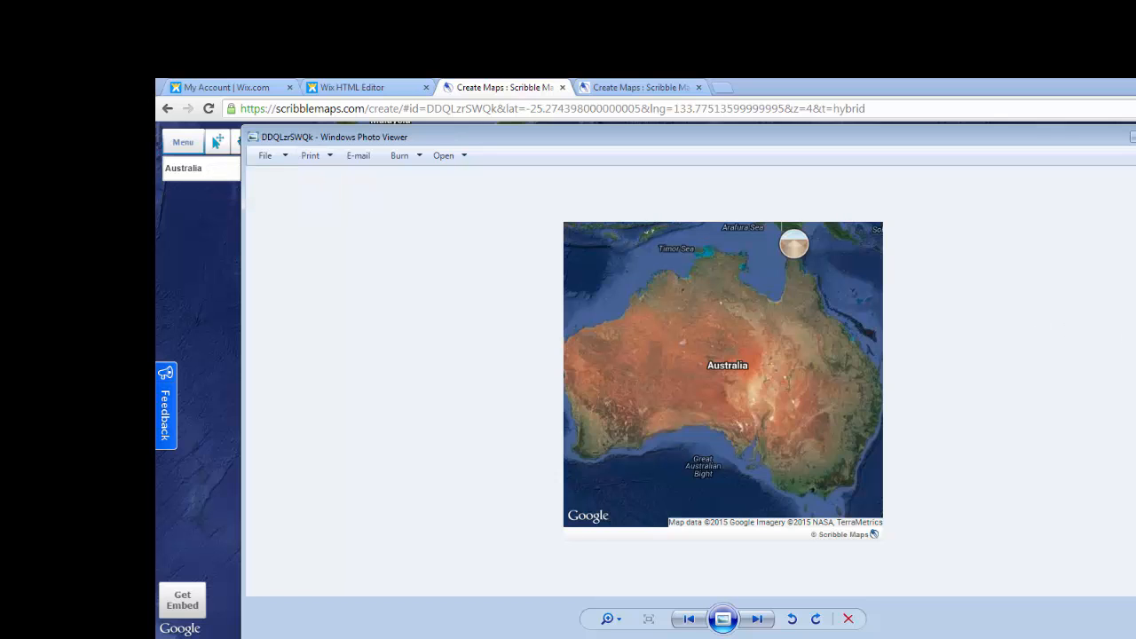
left_click(1133, 136)
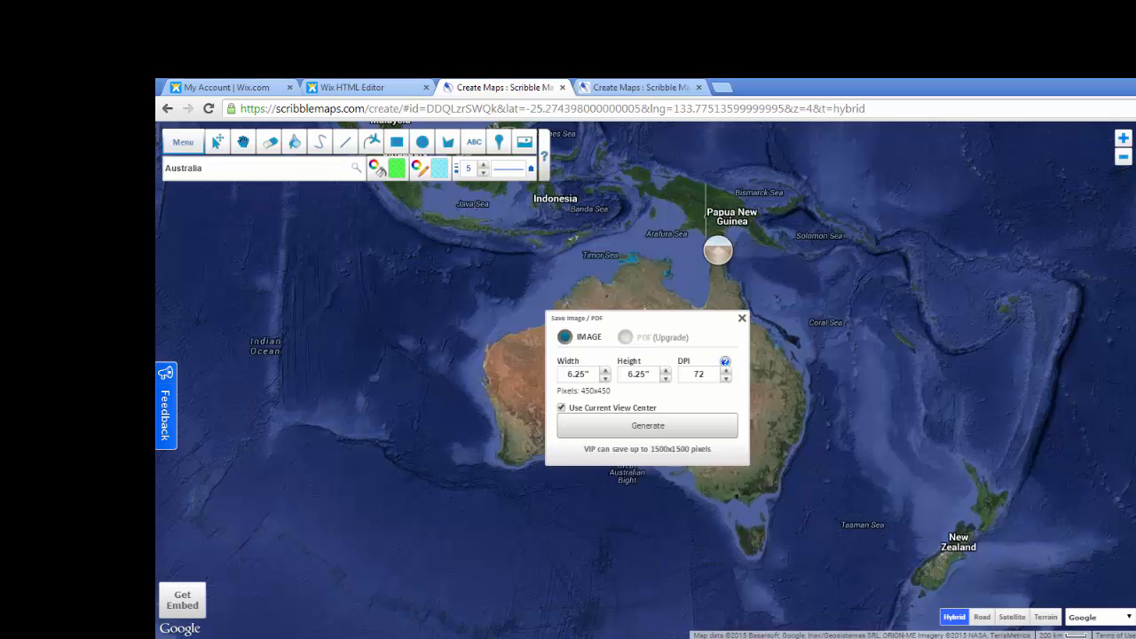
left_click(743, 318)
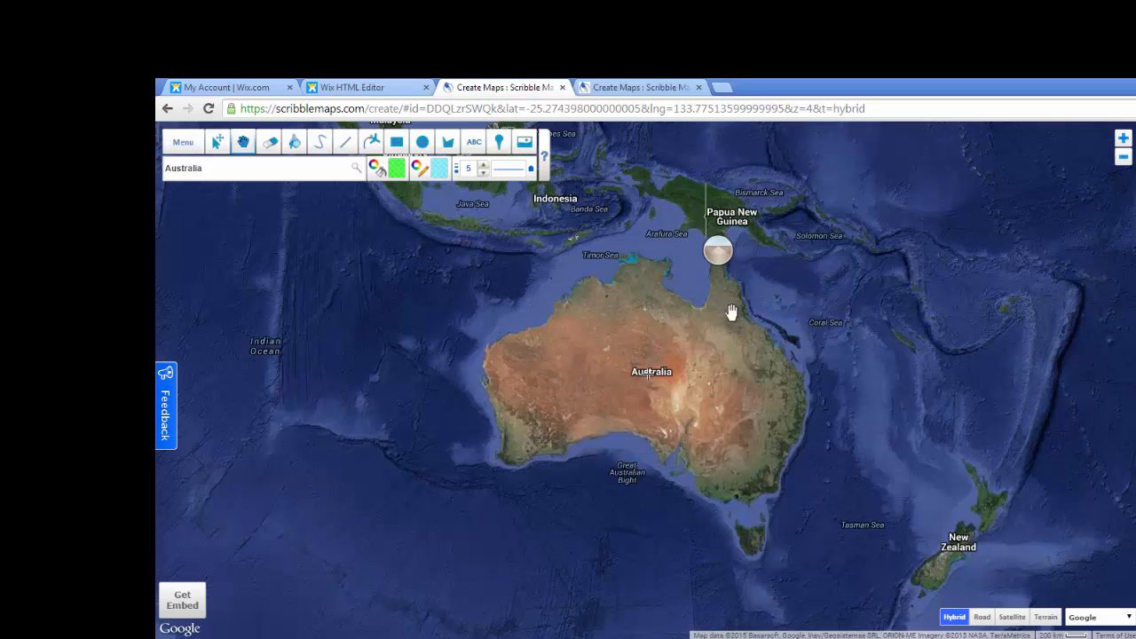
Review the help overview explaining the Scribble Maps drawing tools, then close it.
left_click(543, 149)
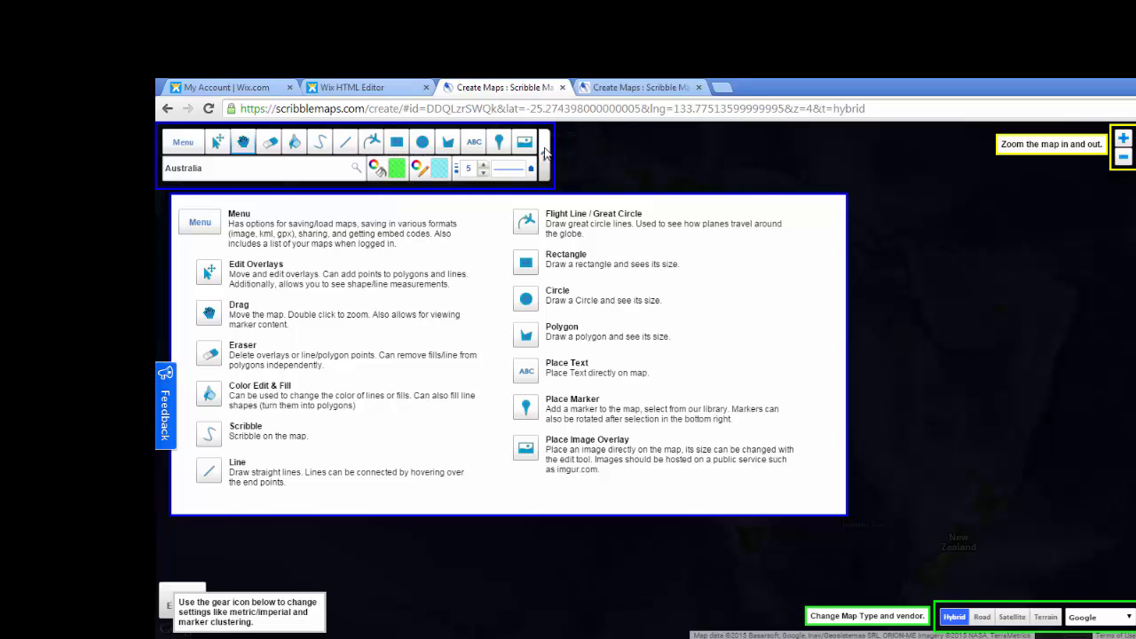
left_click(545, 153)
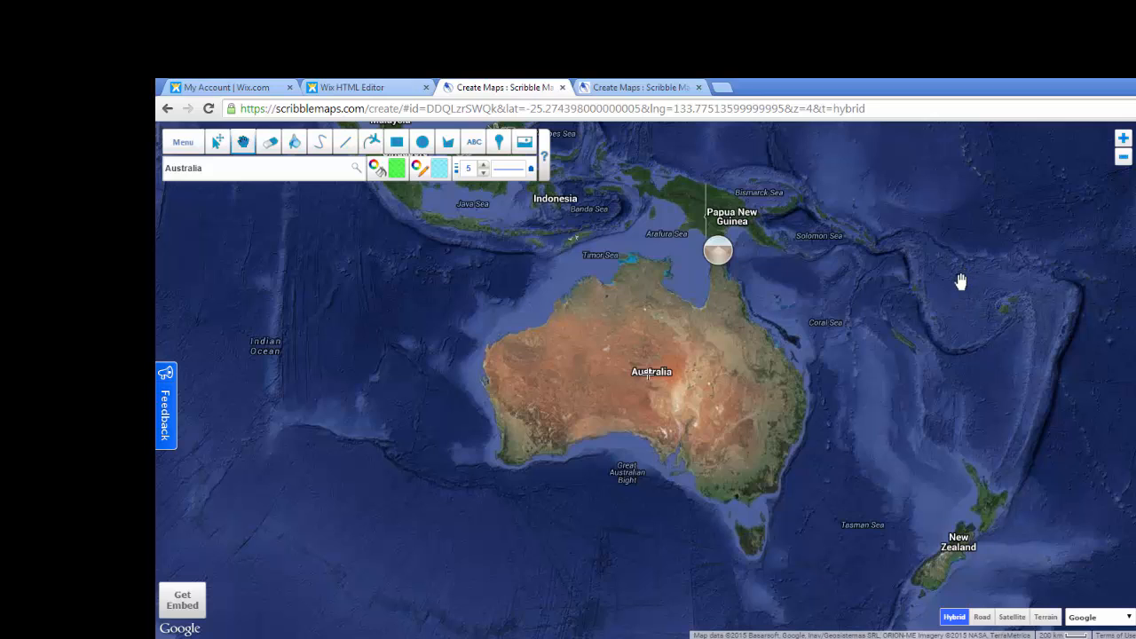